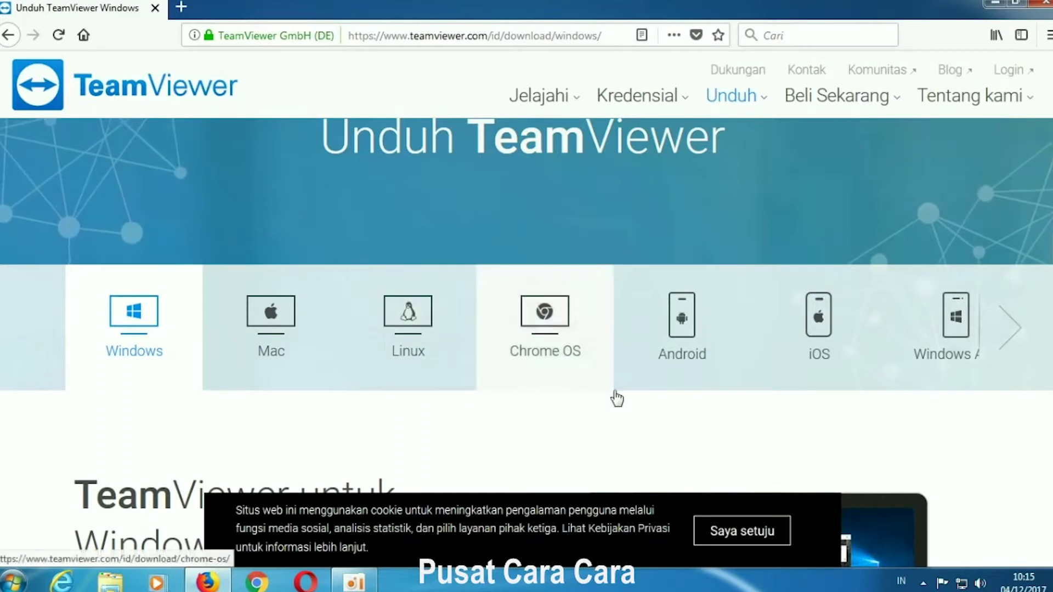
Download TeamViewer_Setup.exe (18.4 MB) in Firefox and show it in the downloads list
scroll(926, 287, "down", 3)
scroll(384, 301, "down", 6)
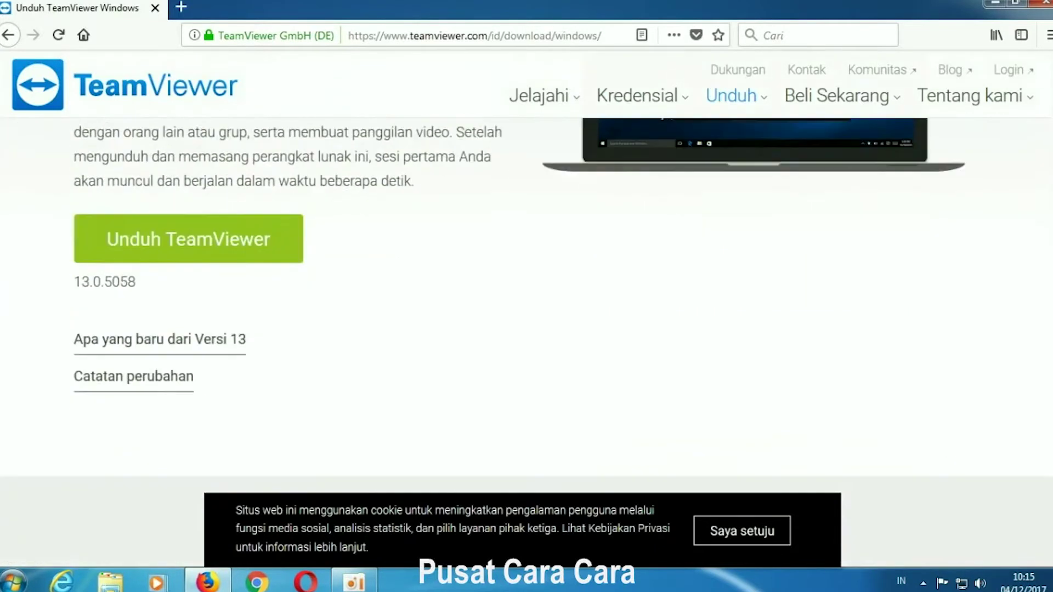
left_click(207, 235)
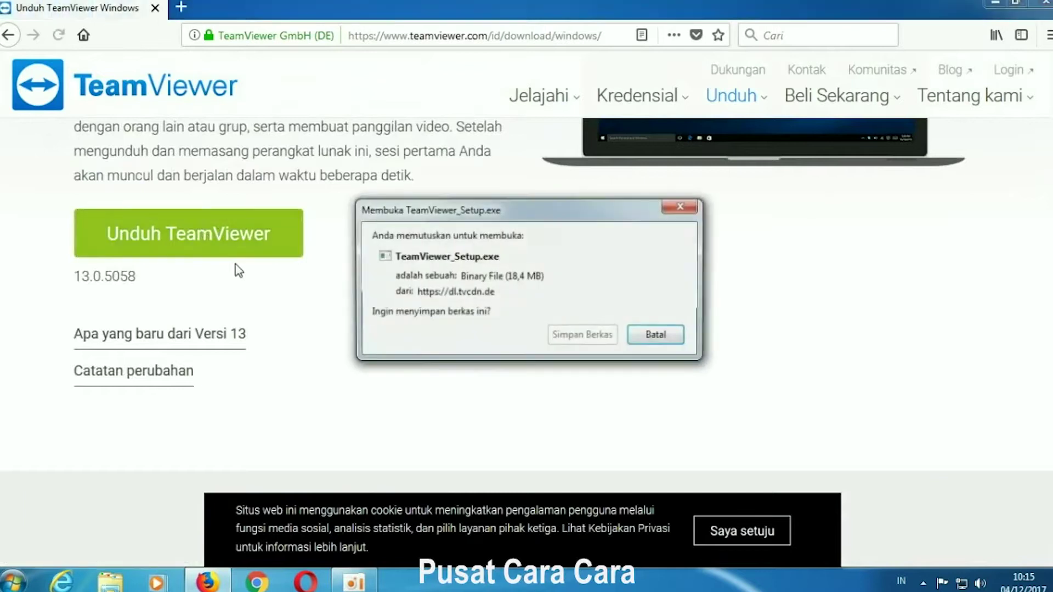
left_click(583, 335)
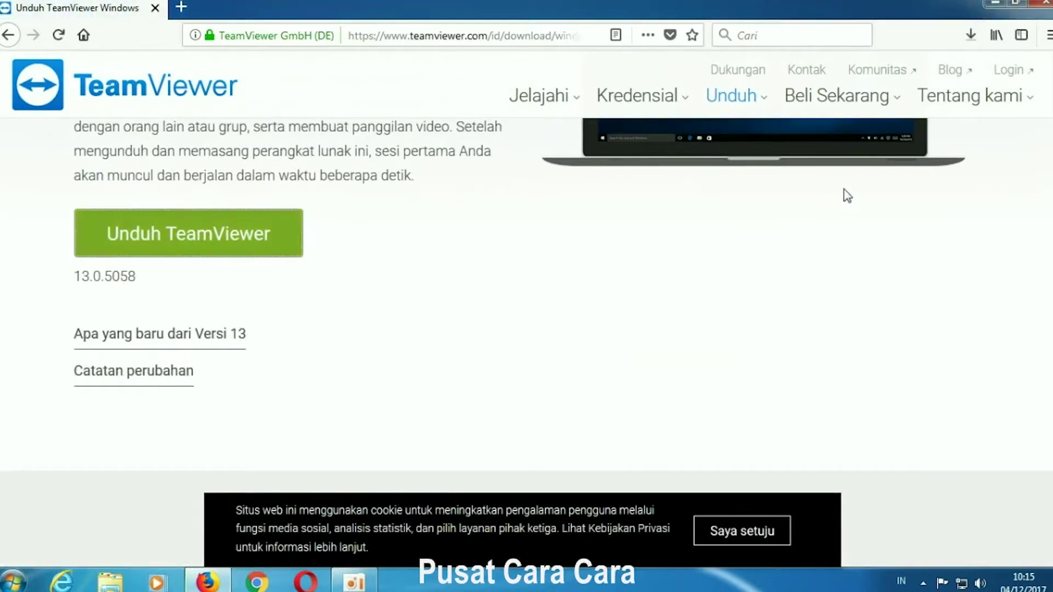
left_click(969, 36)
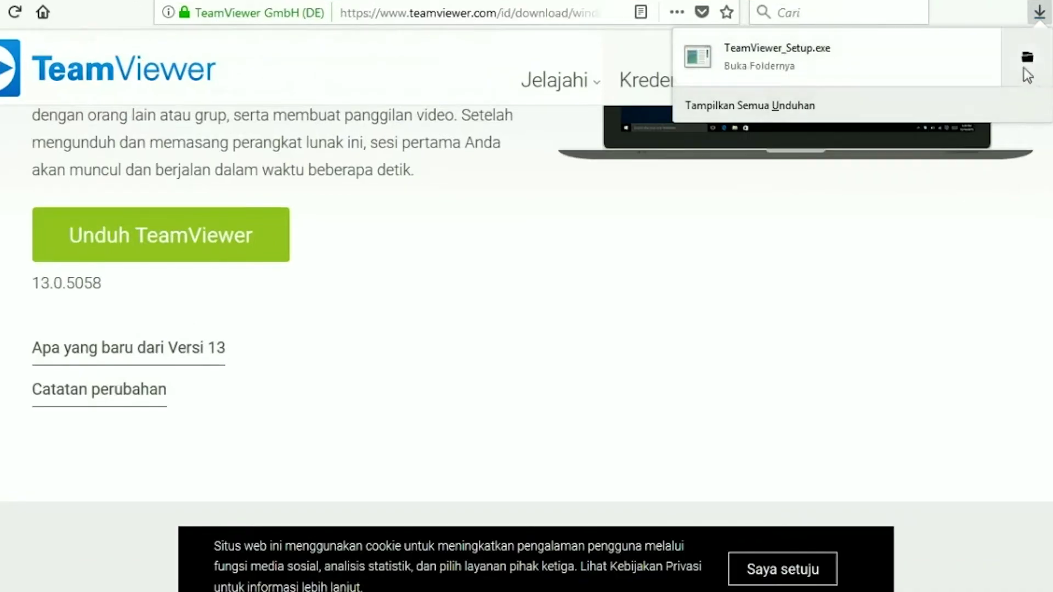
Open the Downloads folder containing TeamViewer_Setup and bring up the installer's context menu
left_click(1025, 63)
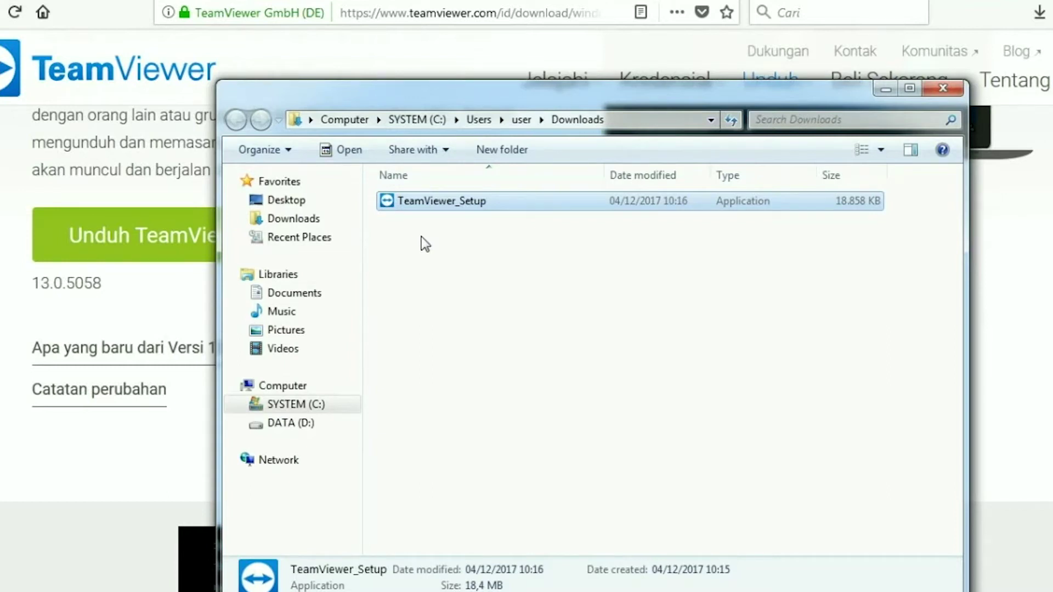
right_click(426, 203)
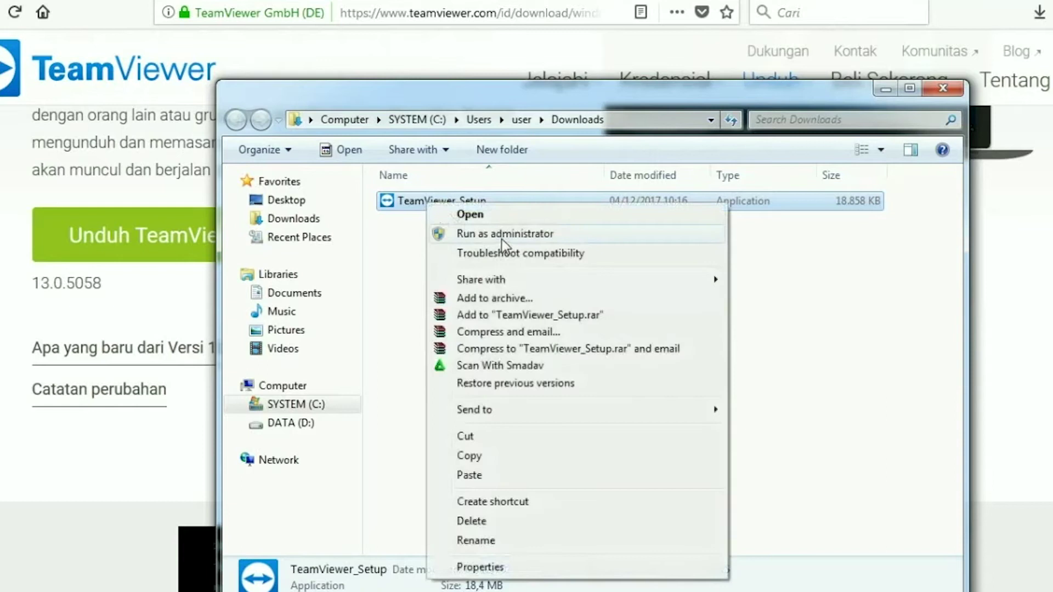
Run TeamViewer_Setup as administrator, approve the security warning, and choose personal, non-commercial use
left_click(500, 233)
left_click(413, 222)
left_click(414, 208)
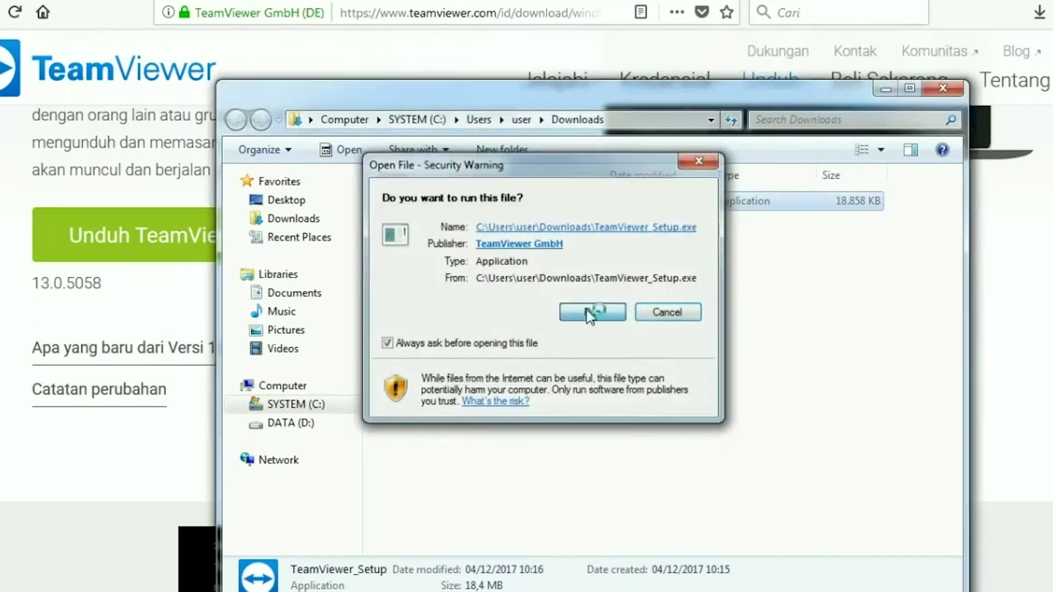
left_click(588, 313)
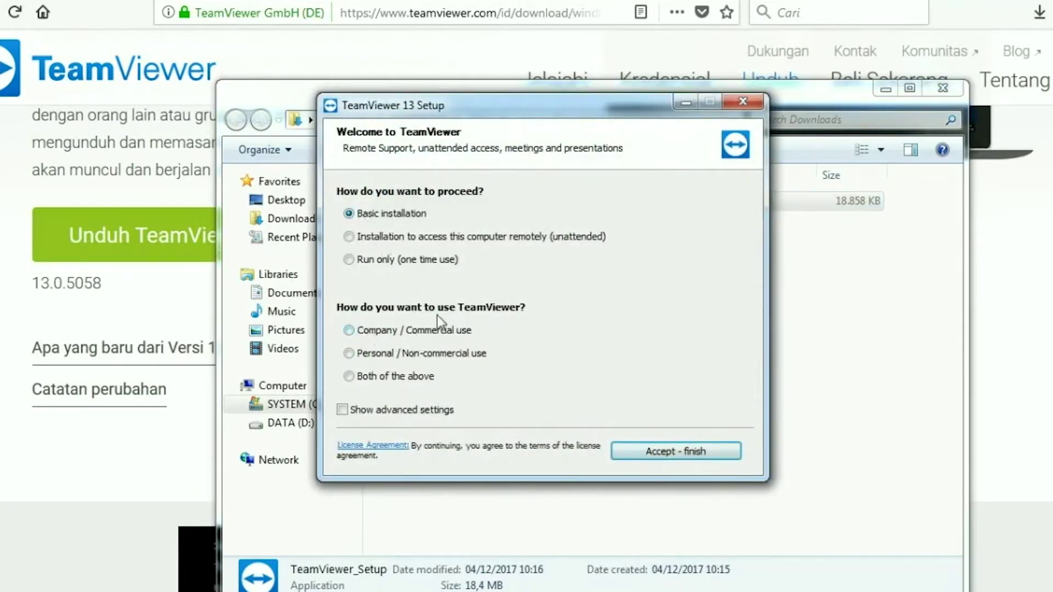
left_click(384, 355)
Accept the licence and complete the Basic installation of TeamViewer 13
left_click(689, 453)
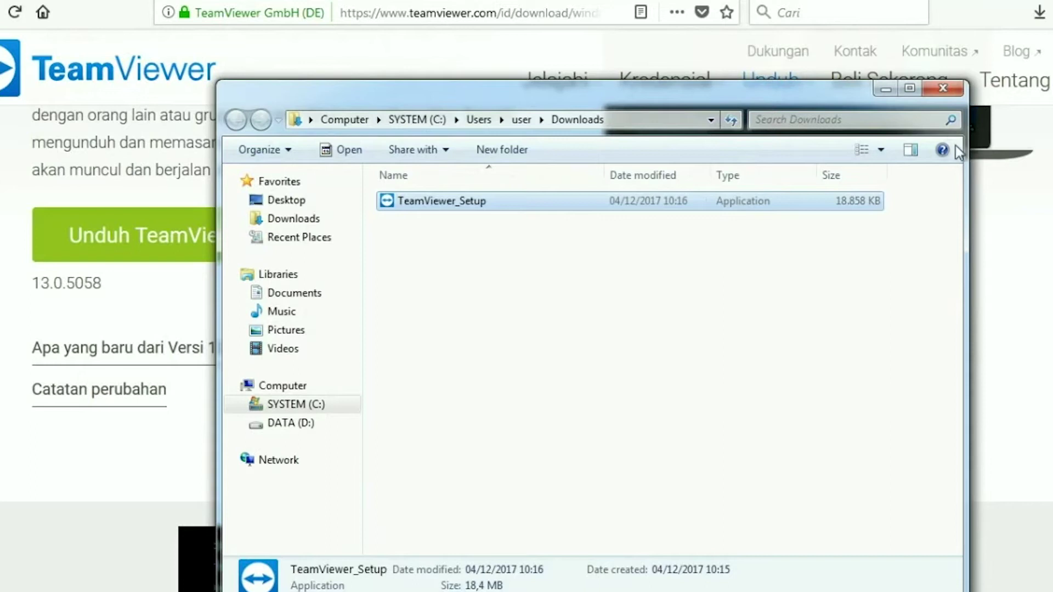
Close the Downloads folder and Firefox, bringing the TeamViewer window forward
left_click(931, 98)
left_click(972, 16)
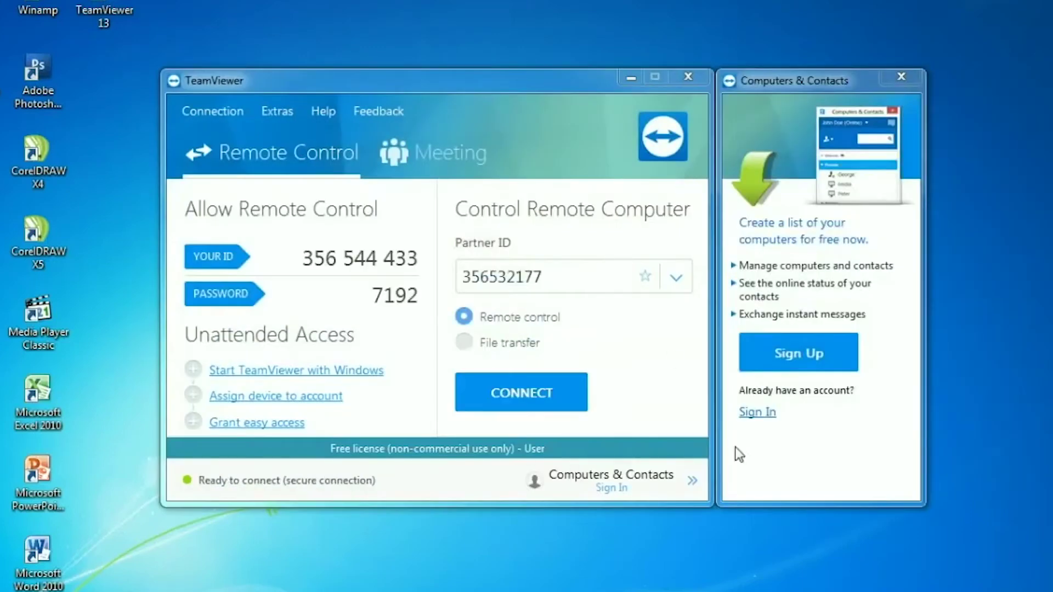
left_click(295, 261)
Highlight this computer's Your ID value in the TeamViewer window
left_click_drag(302, 256, 437, 264)
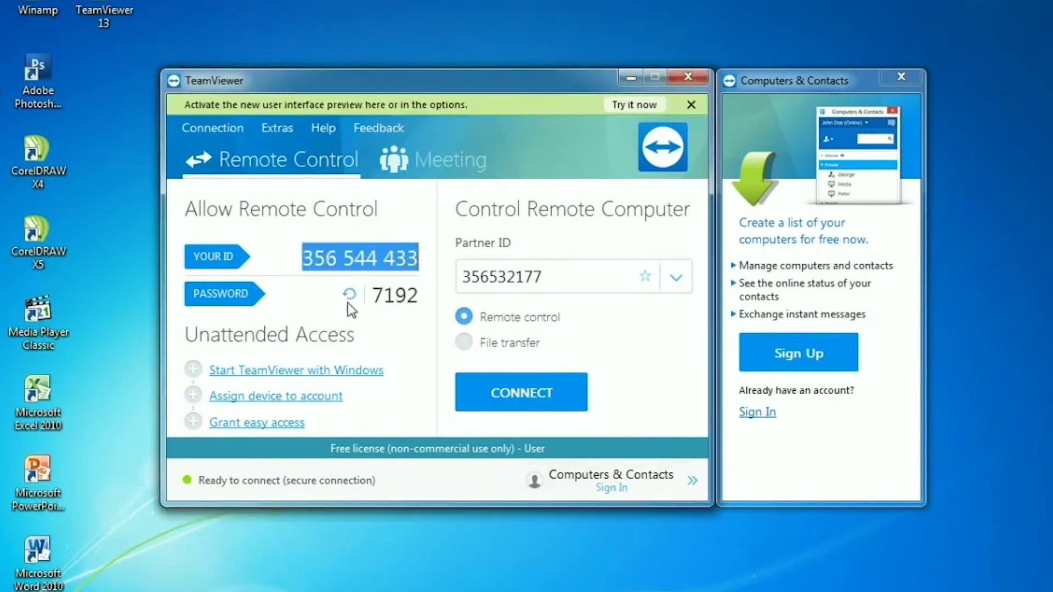
left_click_drag(376, 299, 435, 305)
left_click_drag(304, 263, 426, 270)
left_click(400, 258)
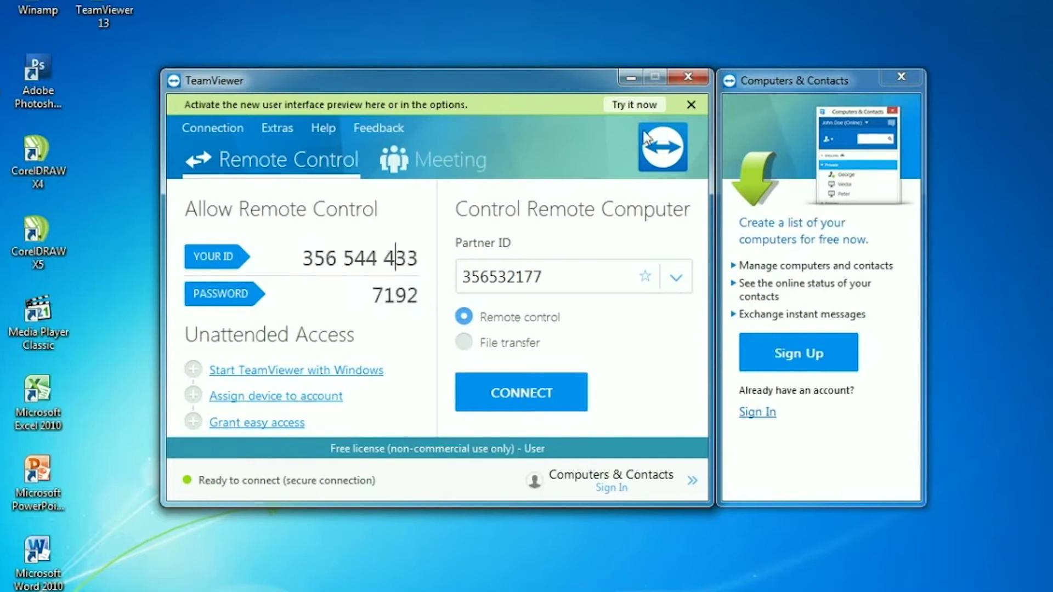
left_click_drag(305, 260, 452, 259)
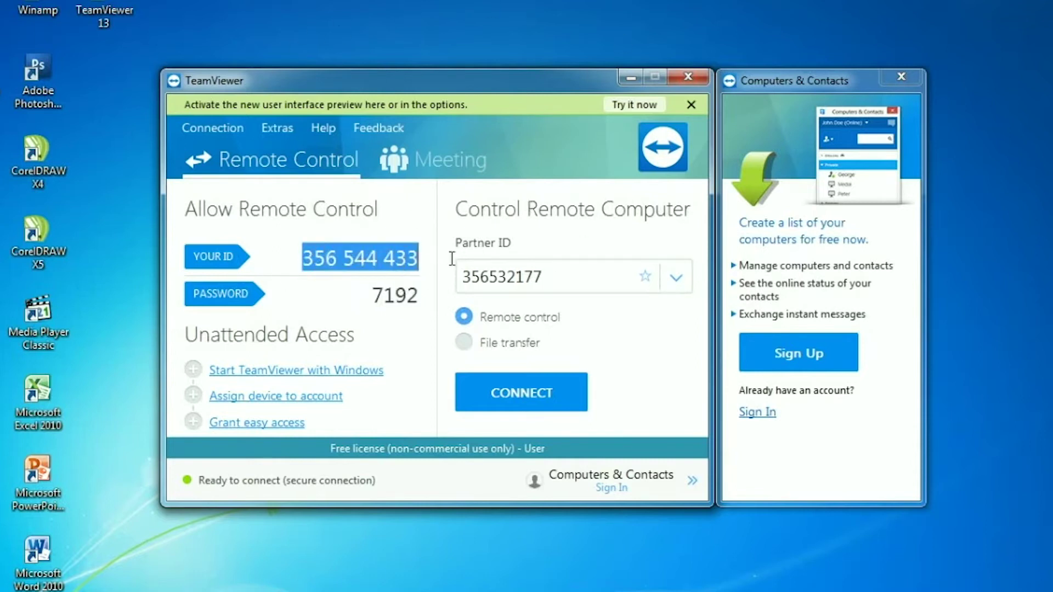
left_click(328, 260)
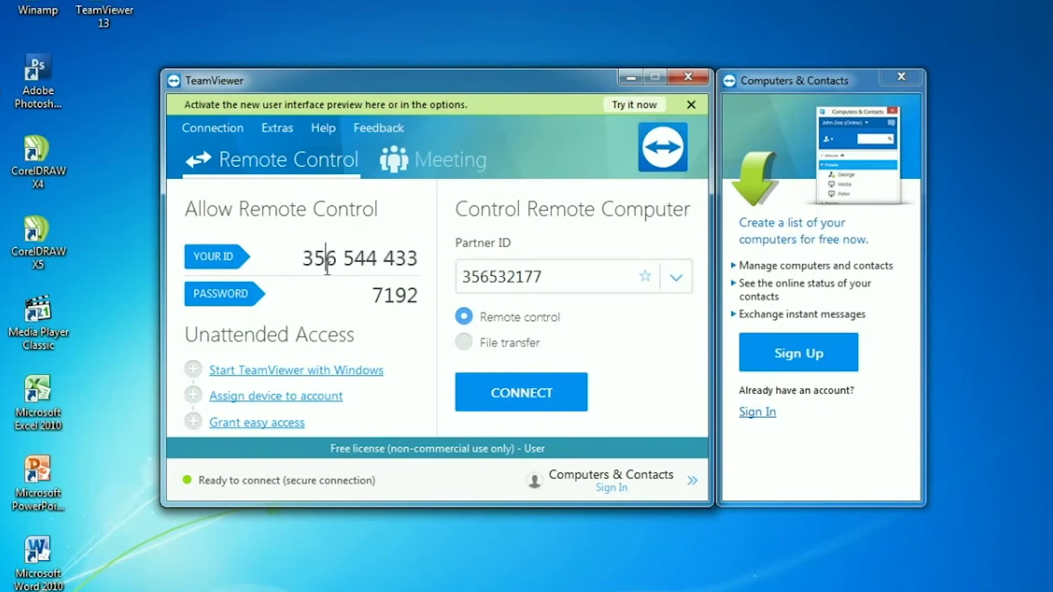
left_click_drag(308, 260, 436, 261)
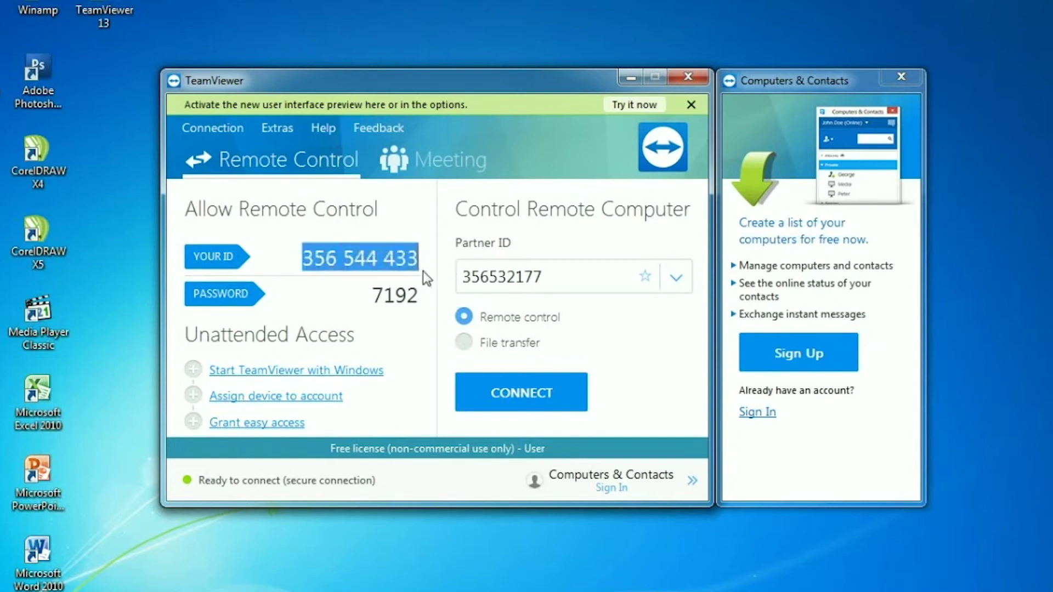
left_click(409, 250)
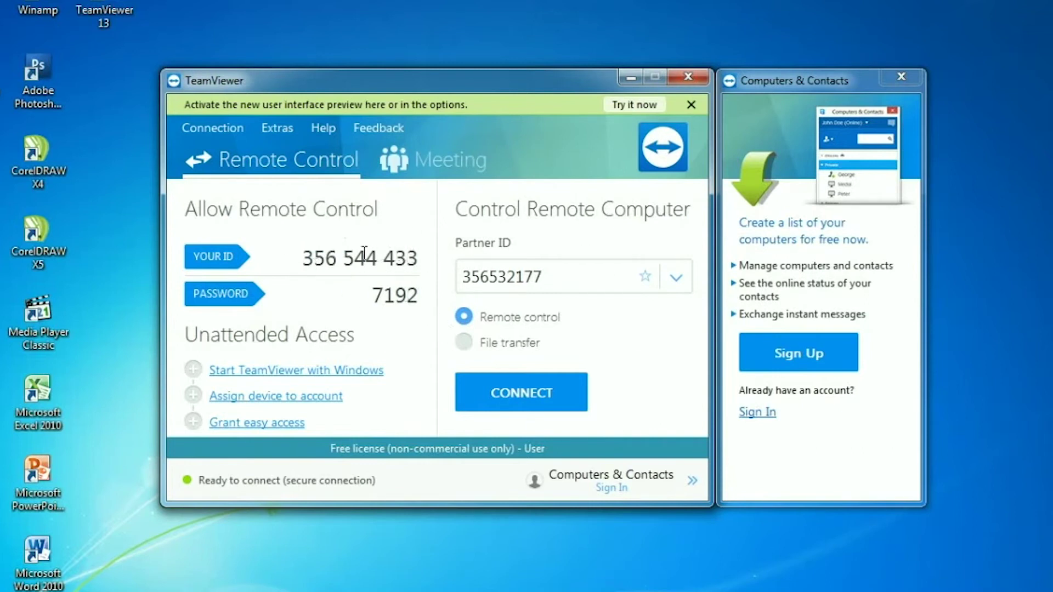
left_click_drag(302, 256, 413, 258)
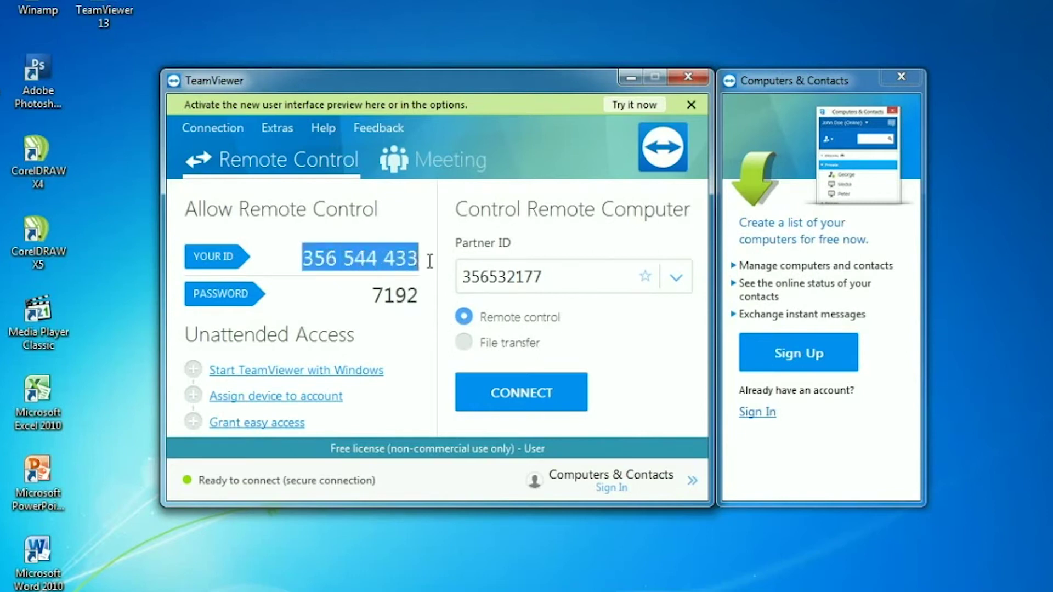
left_click(308, 259)
Highlight the session Password value in the TeamViewer window
left_click_drag(383, 295, 446, 304)
left_click(295, 288)
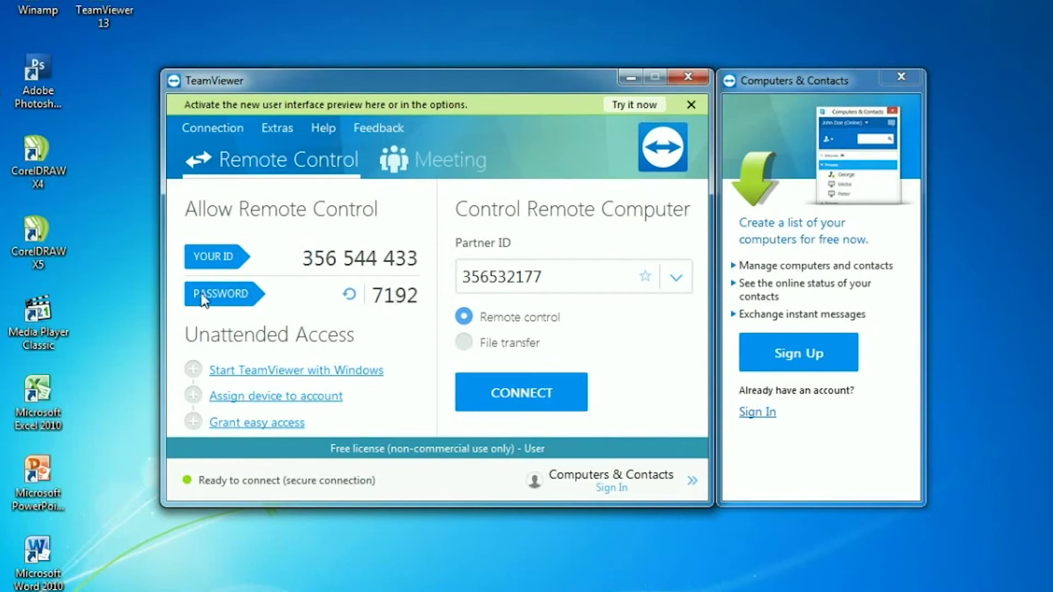
left_click_drag(373, 296, 424, 298)
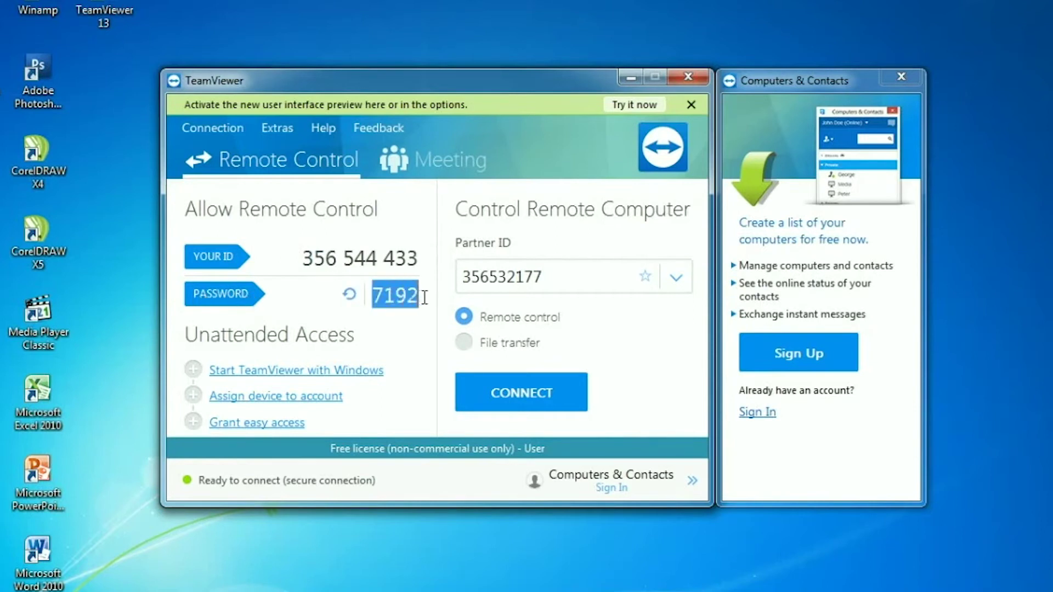
left_click(375, 297)
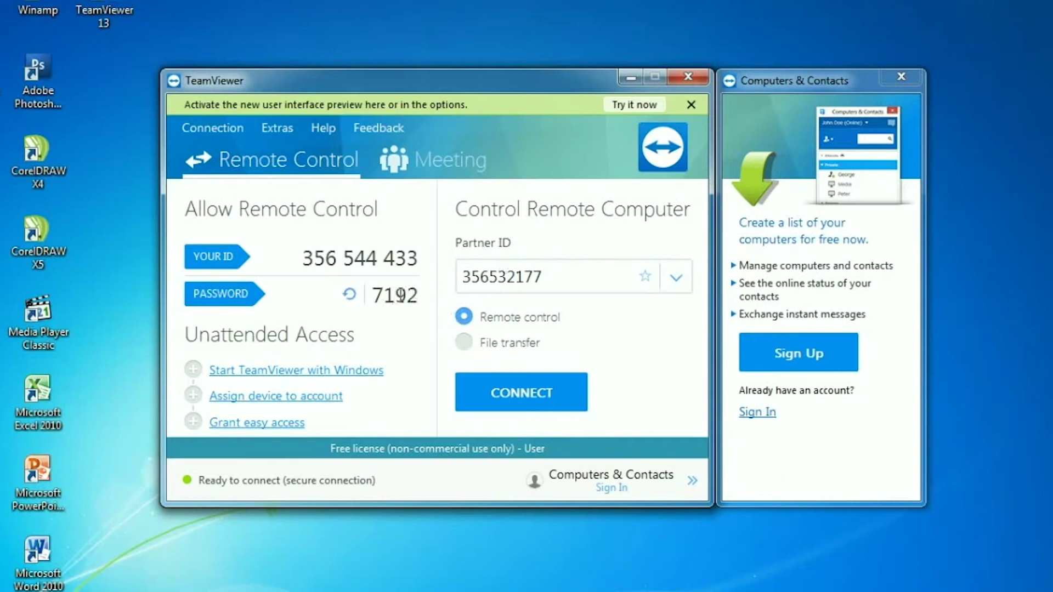
left_click_drag(377, 295, 422, 296)
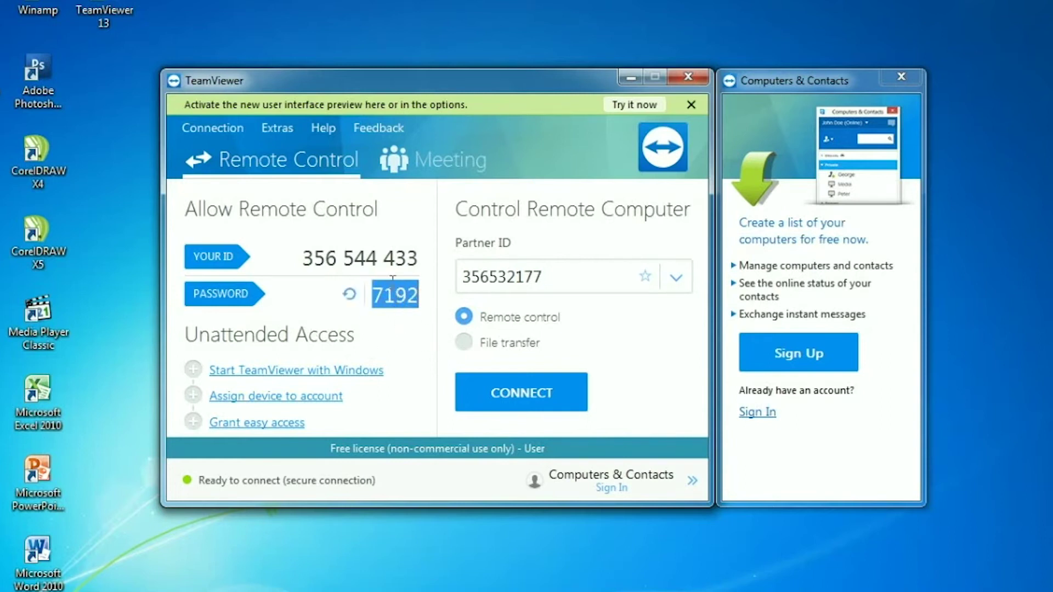
left_click(399, 299)
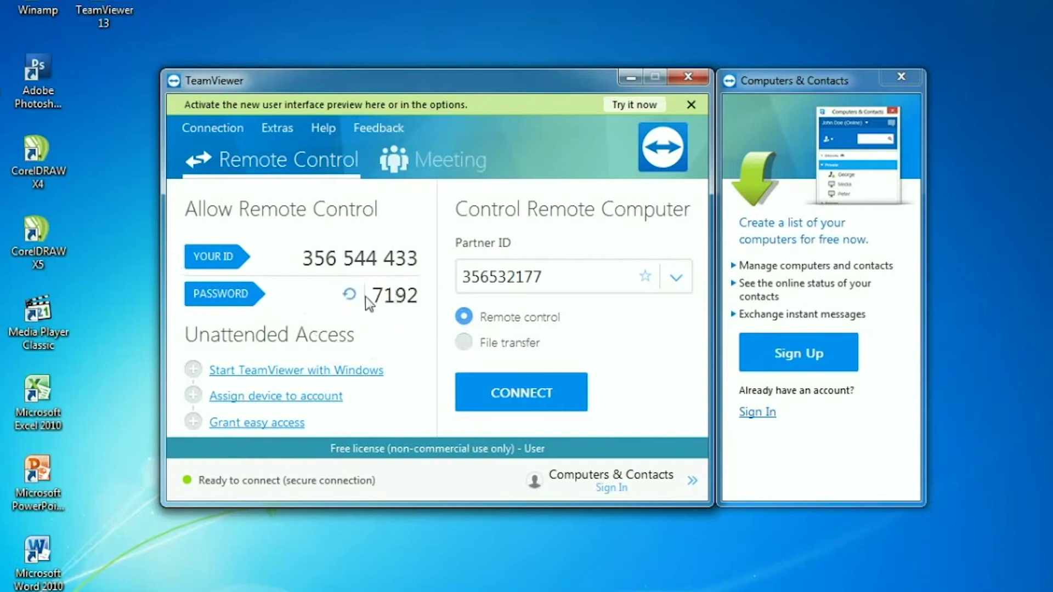
double_click(378, 295)
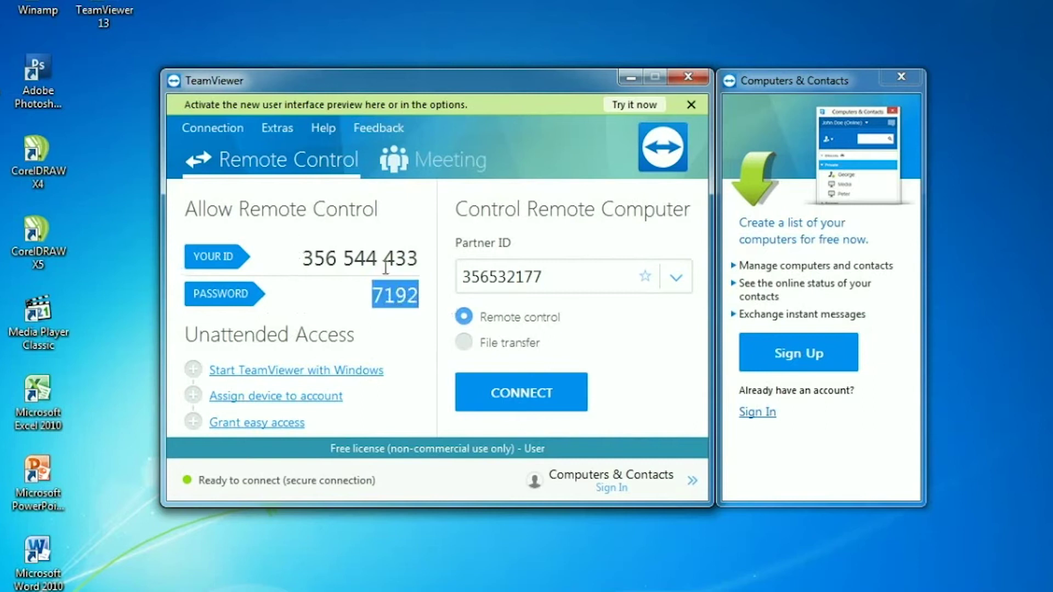
Start the unattended access wizard and name the computer PC Rumah
left_click(215, 131)
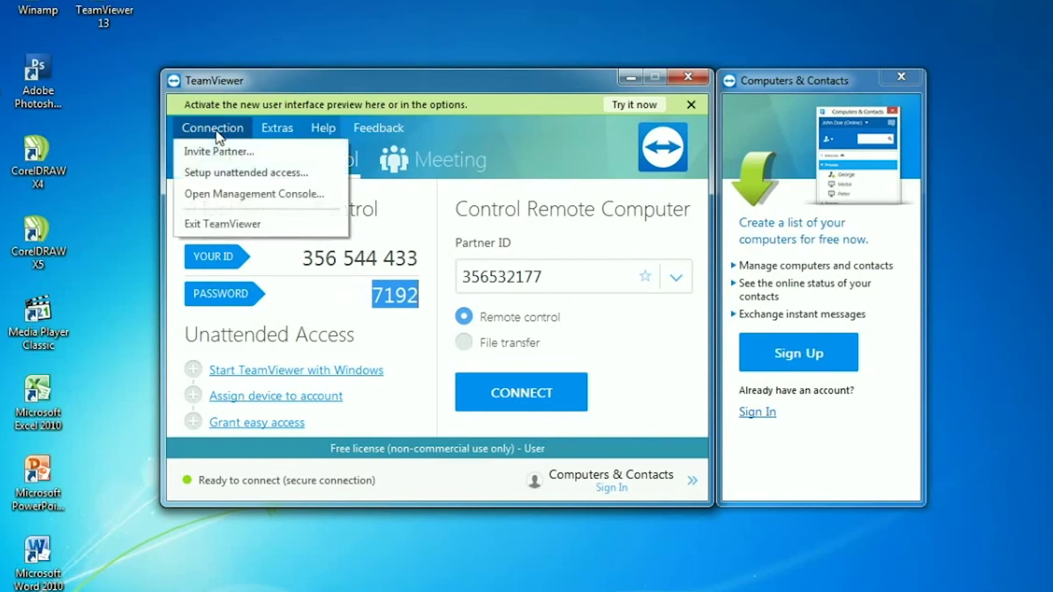
left_click(274, 175)
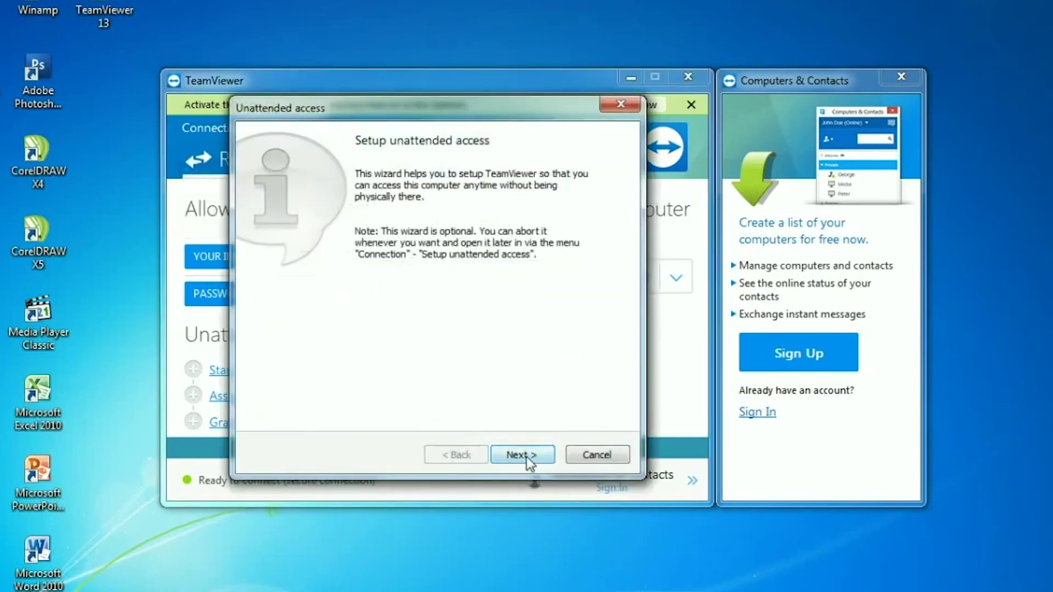
left_click(529, 456)
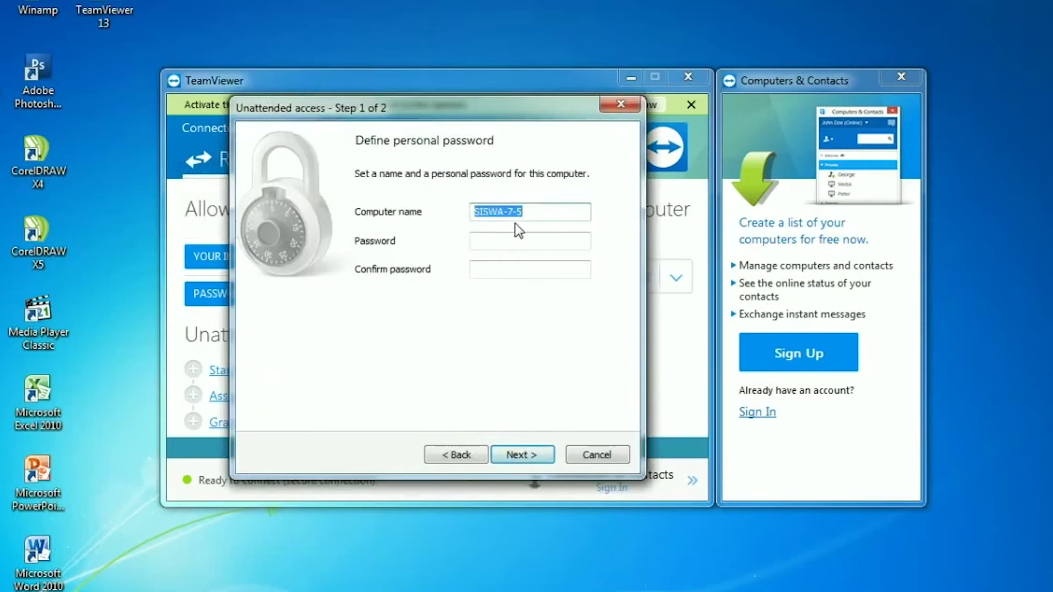
type("PC Rumah")
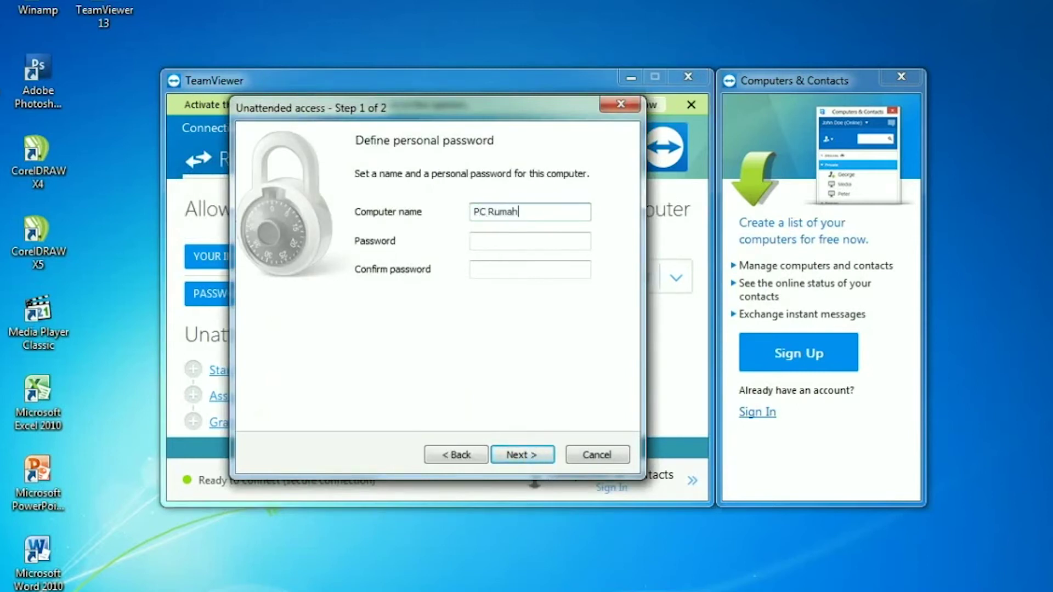
Set and confirm a personal password, skip creating a TeamViewer account, and finish the wizard
left_click(572, 240)
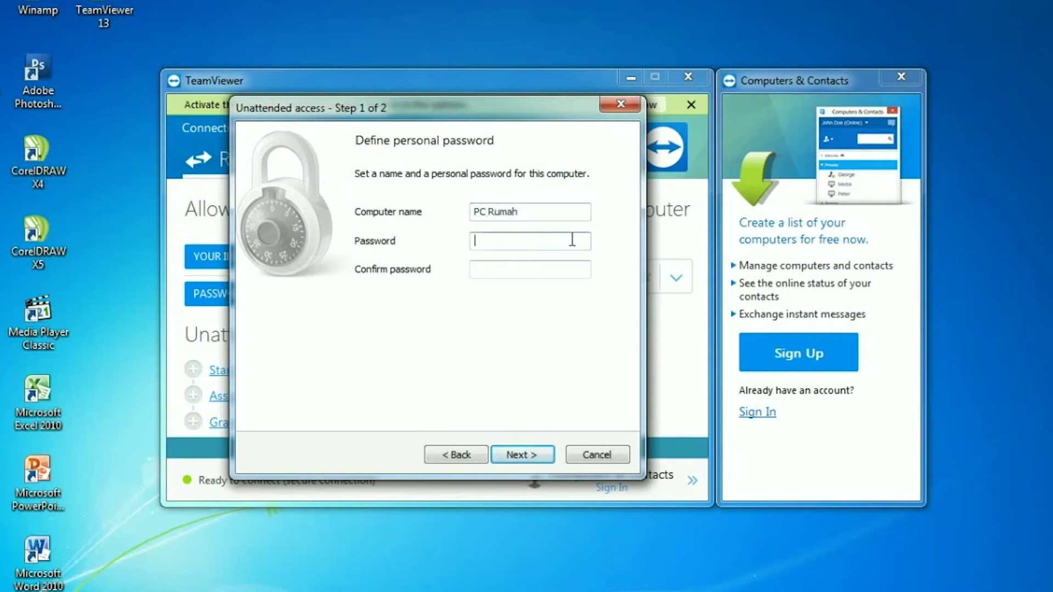
type("•••")
left_click(530, 269)
type("••••••")
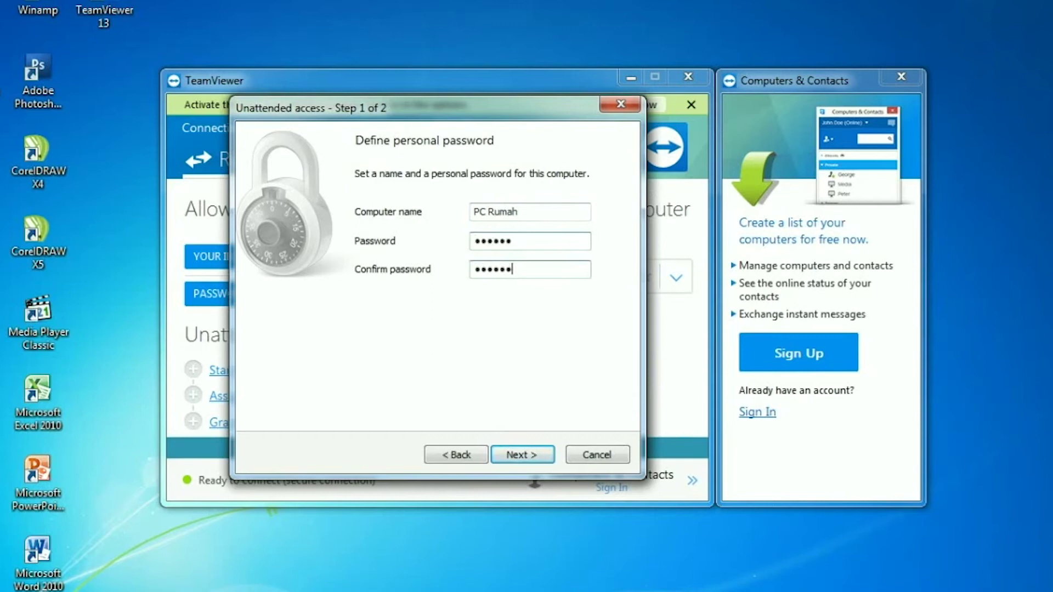
left_click(535, 457)
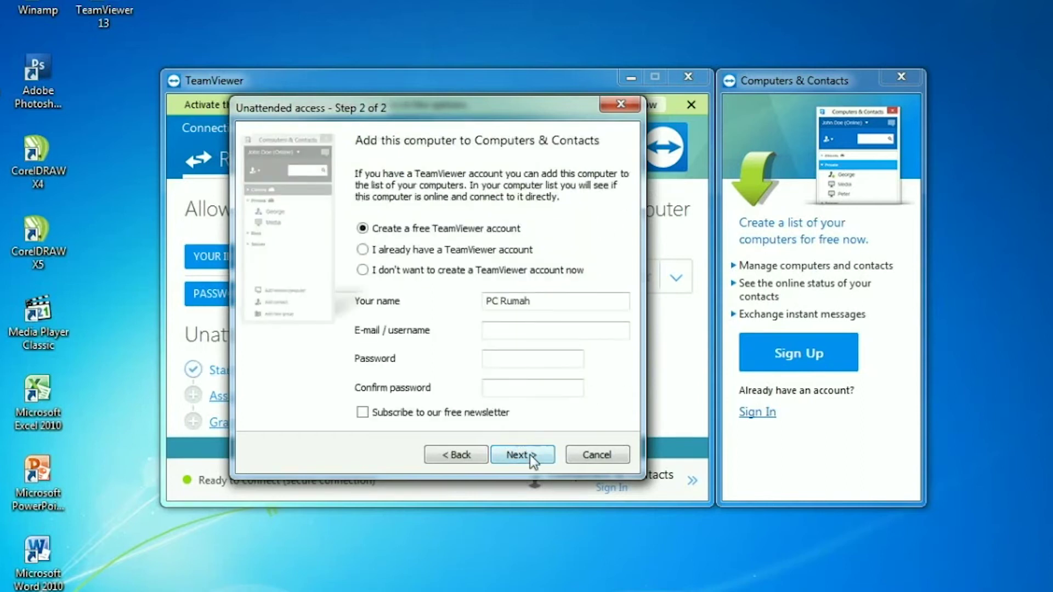
left_click(370, 269)
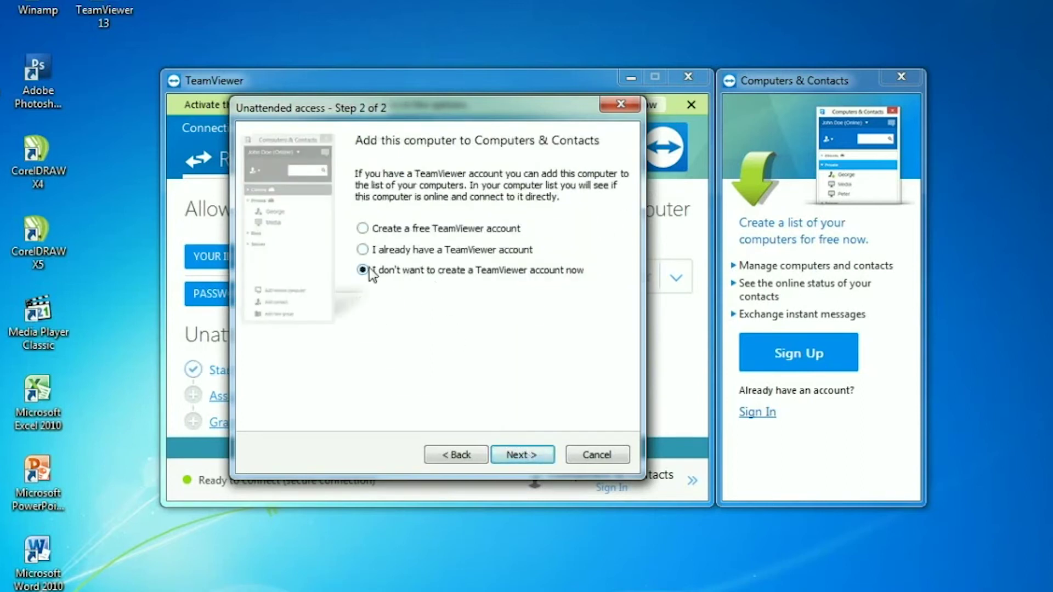
left_click(525, 456)
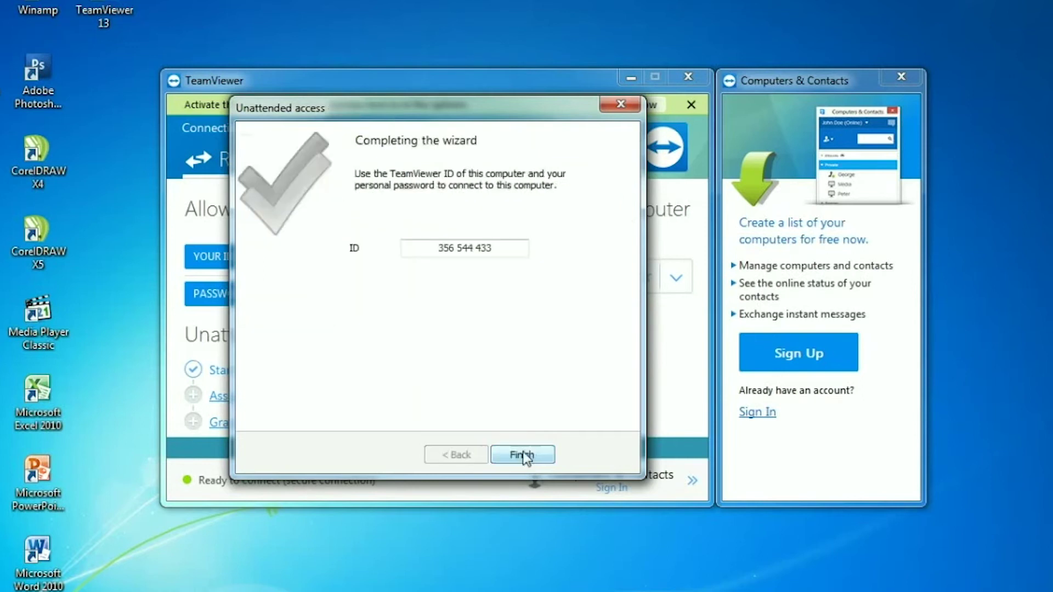
left_click(525, 456)
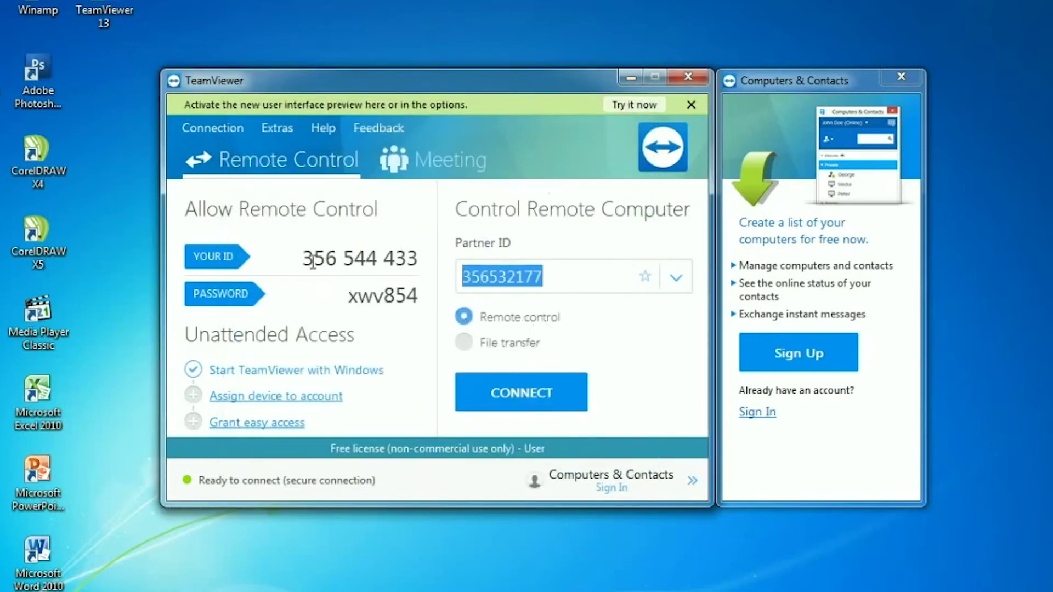
left_click(312, 262)
left_click_drag(303, 261, 407, 258)
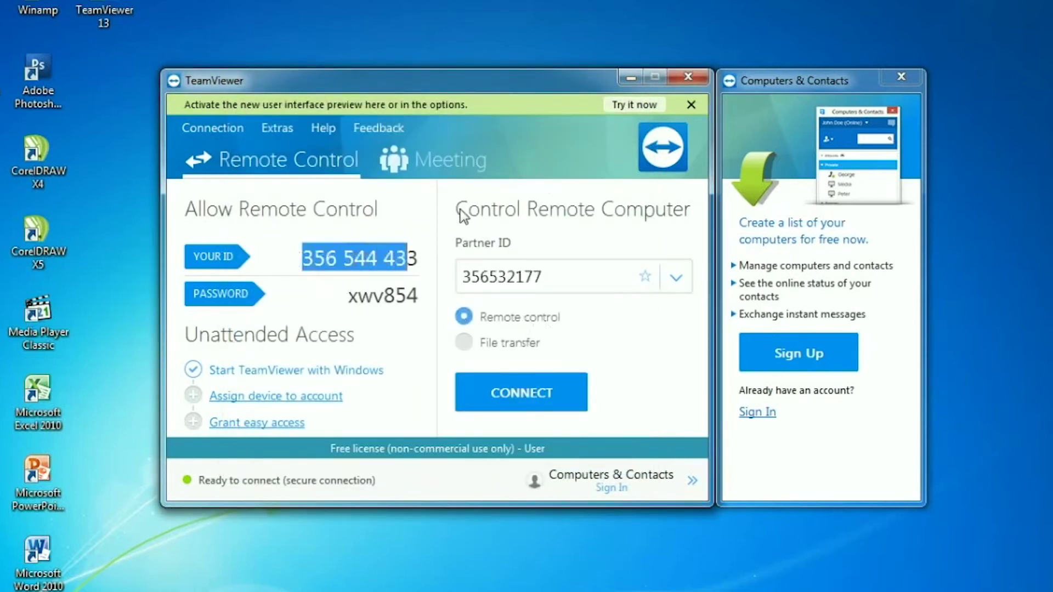
left_click(308, 260)
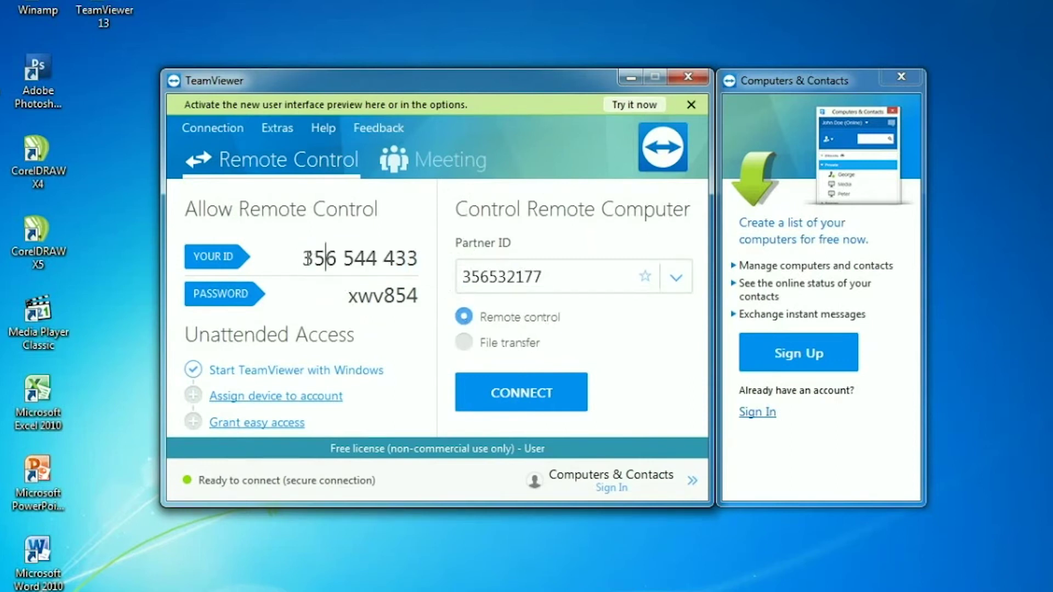
left_click_drag(360, 267, 424, 268)
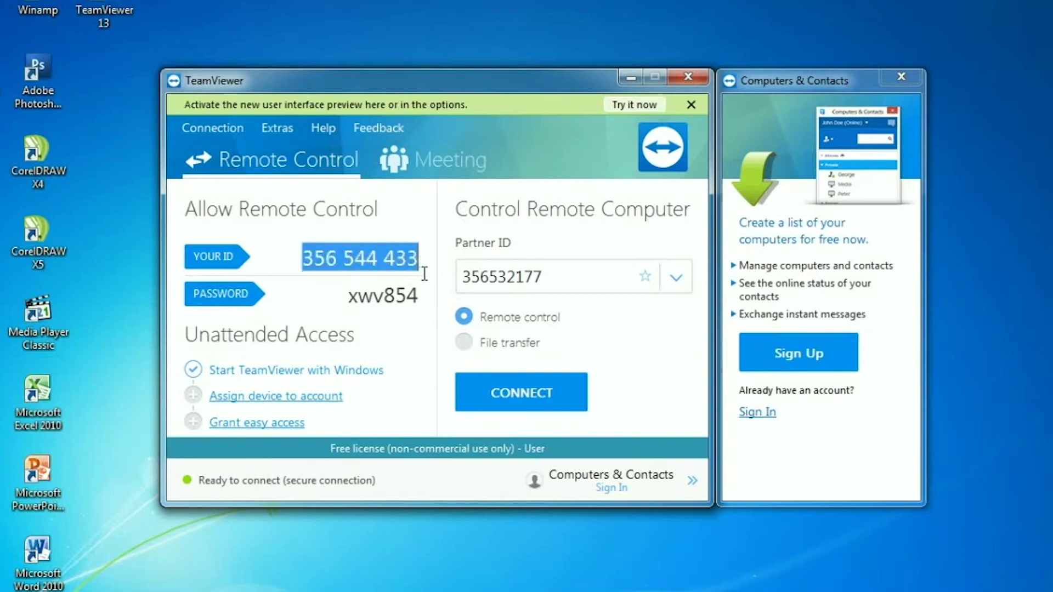
left_click(308, 258)
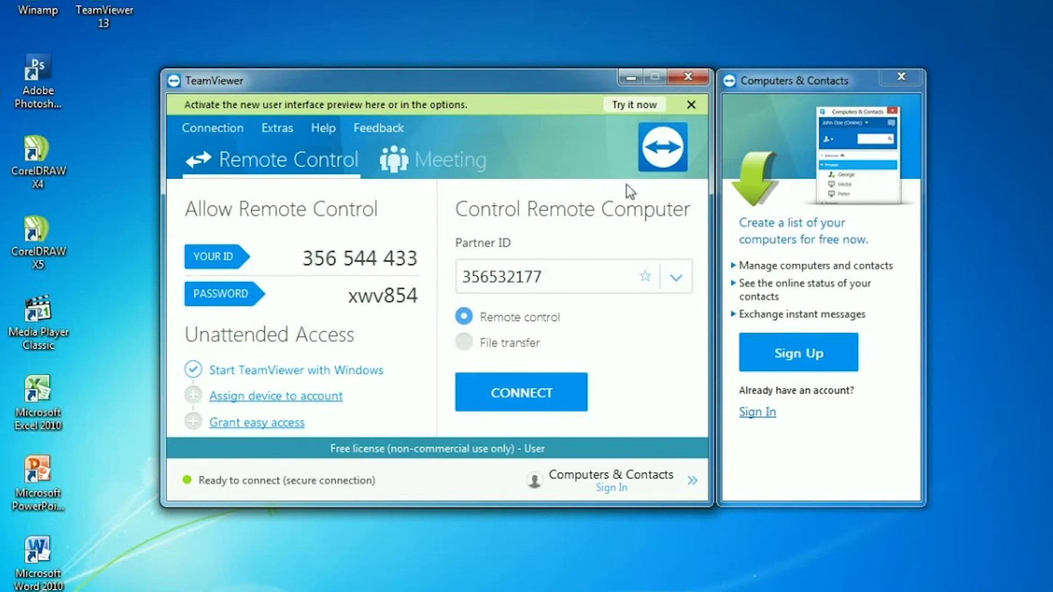
mouse_move(351, 296)
left_click_drag(351, 296, 425, 298)
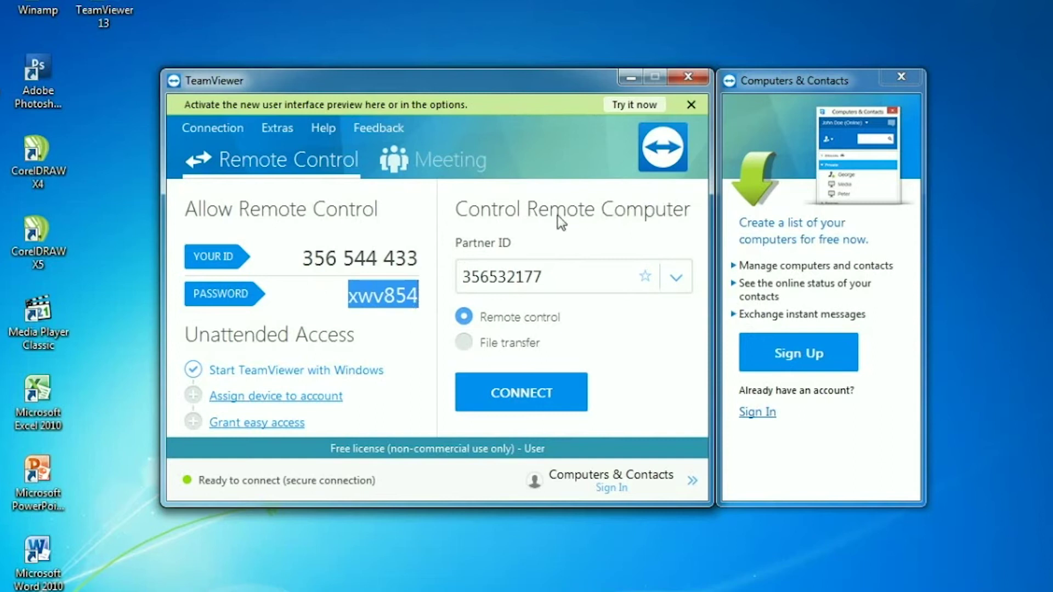
left_click_drag(477, 80, 481, 80)
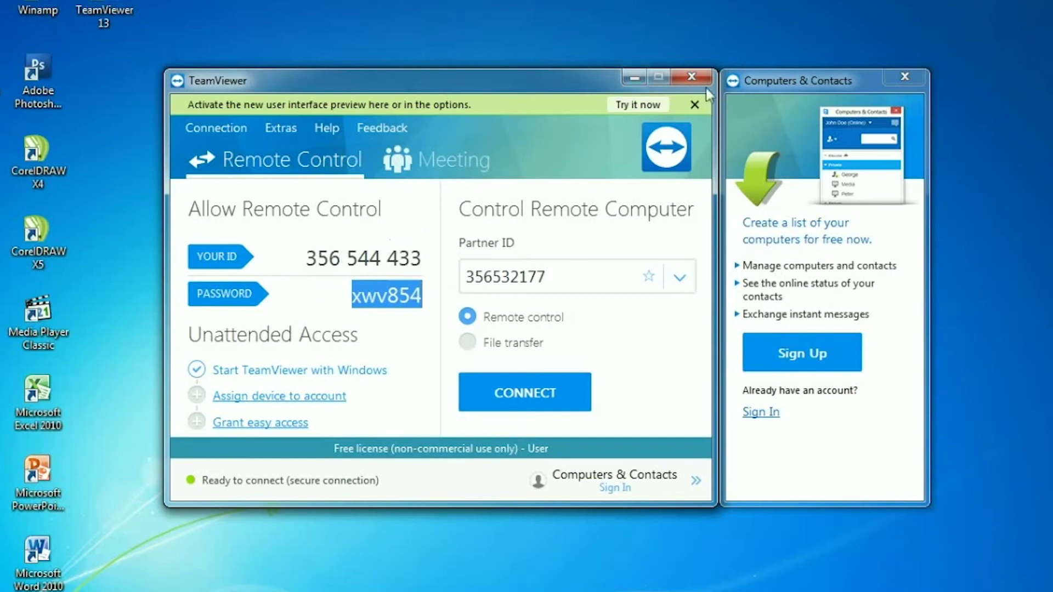
double_click(587, 270)
key("BackSpace")
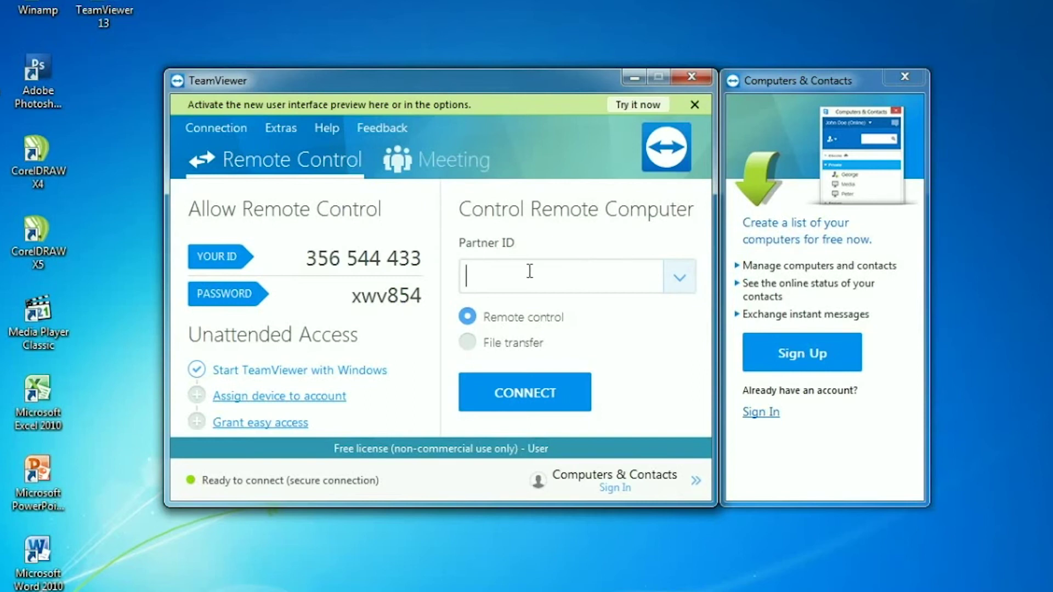
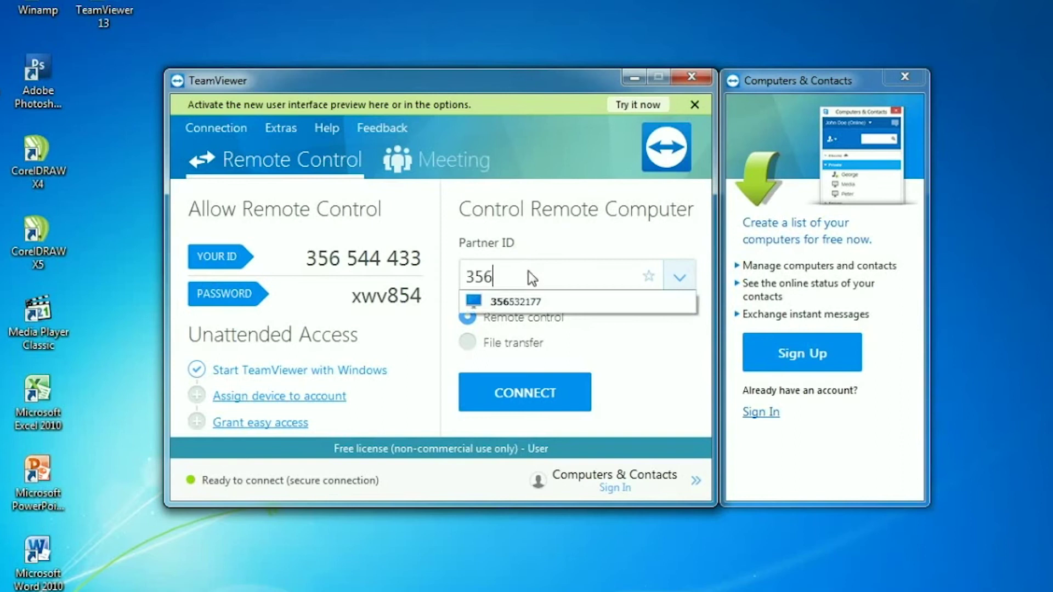
left_click(535, 303)
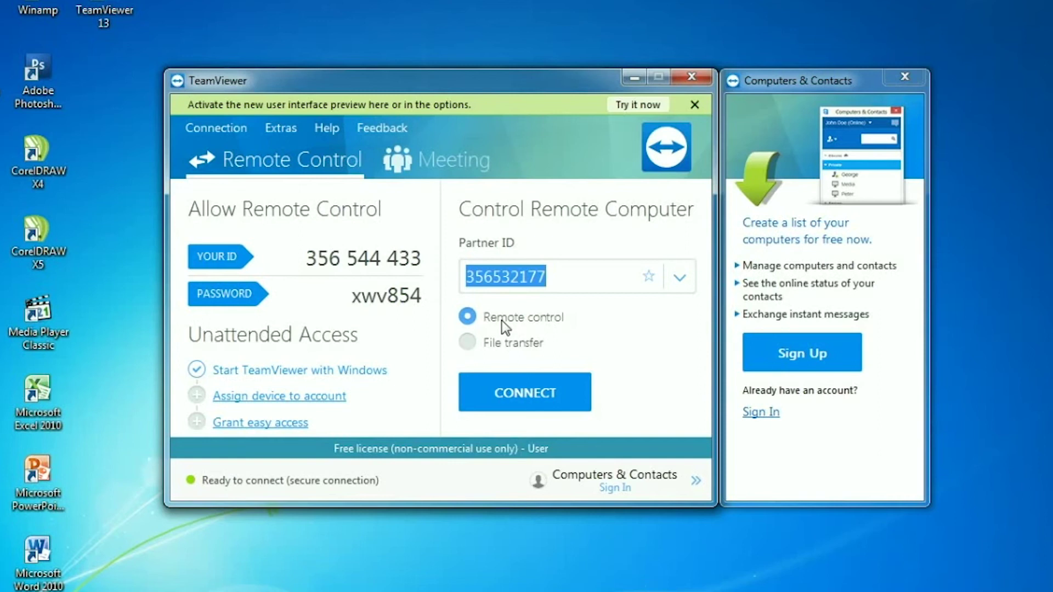
left_click(479, 347)
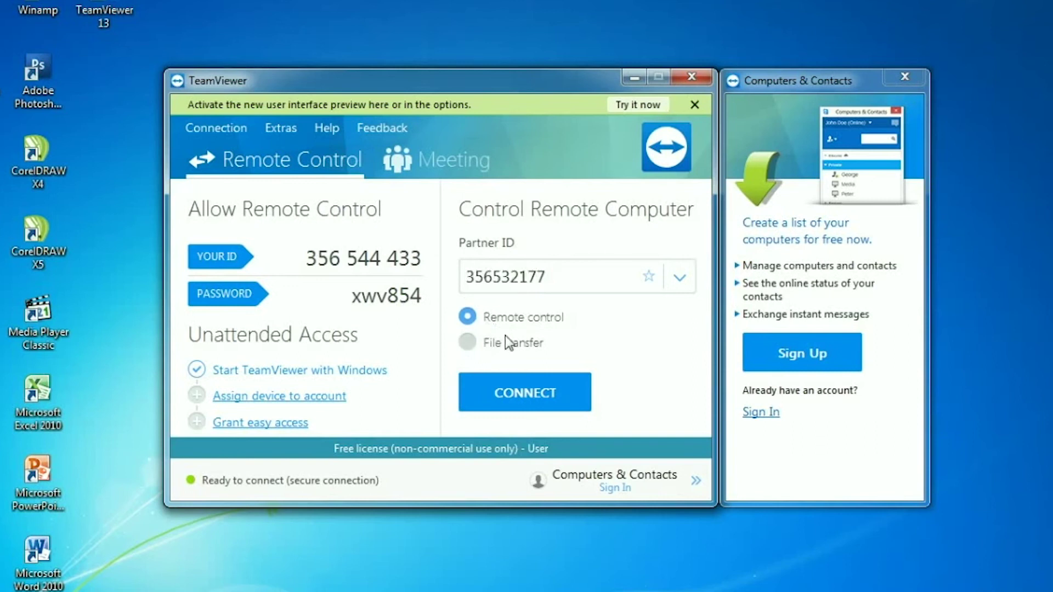
Connect to the partner PC with its password, collapse the session toolbar, and launch Word remotely
left_click(534, 405)
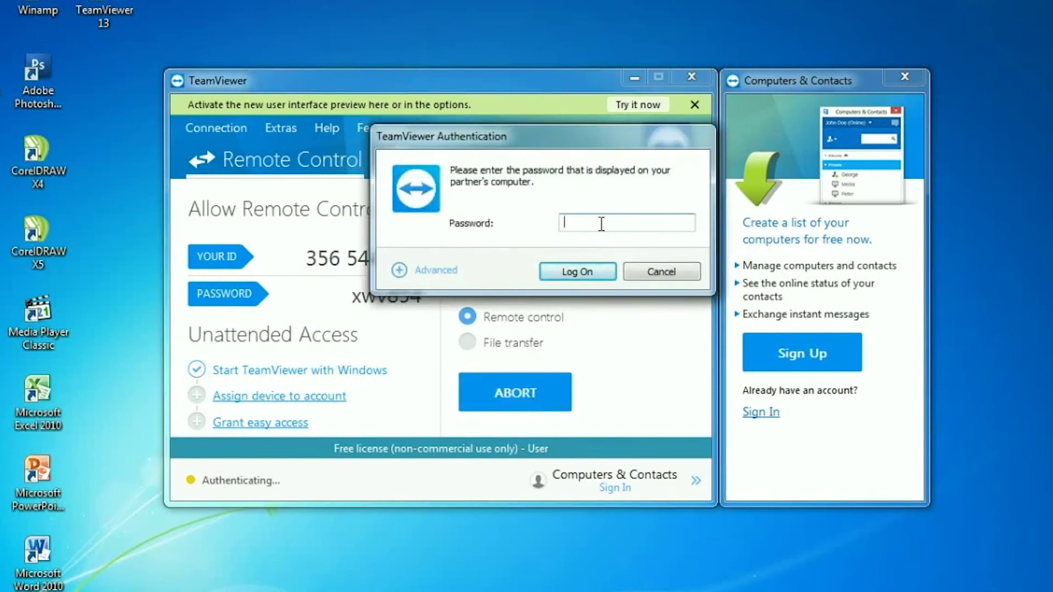
left_click(584, 277)
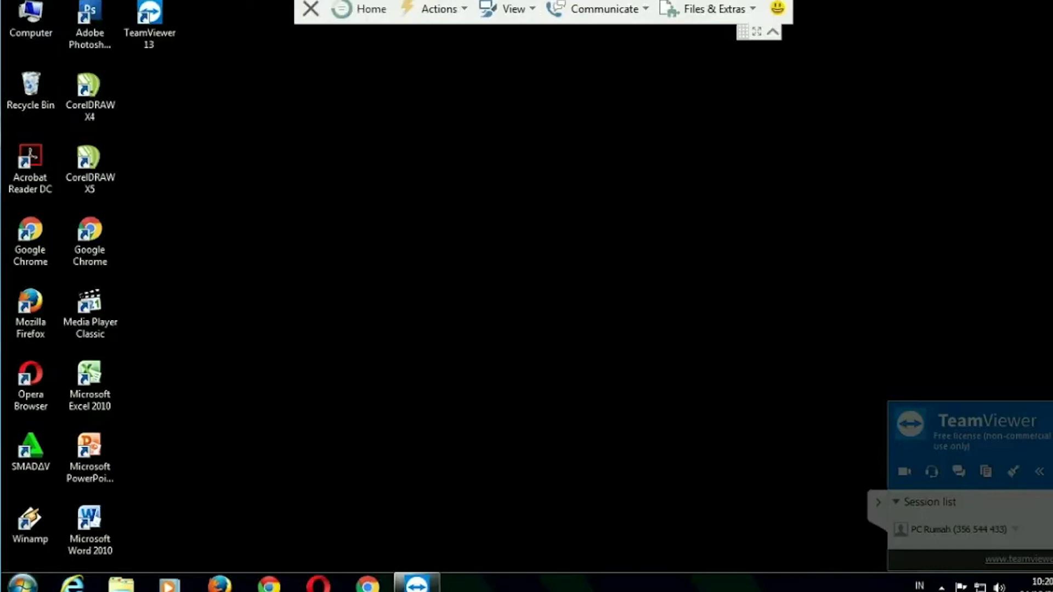
left_click(773, 32)
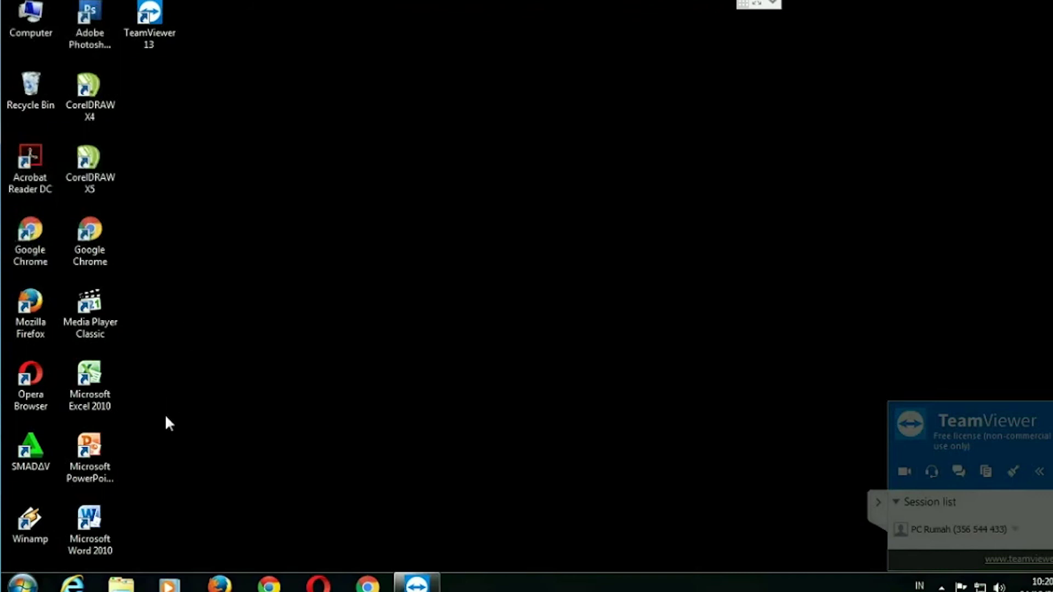
double_click(85, 529)
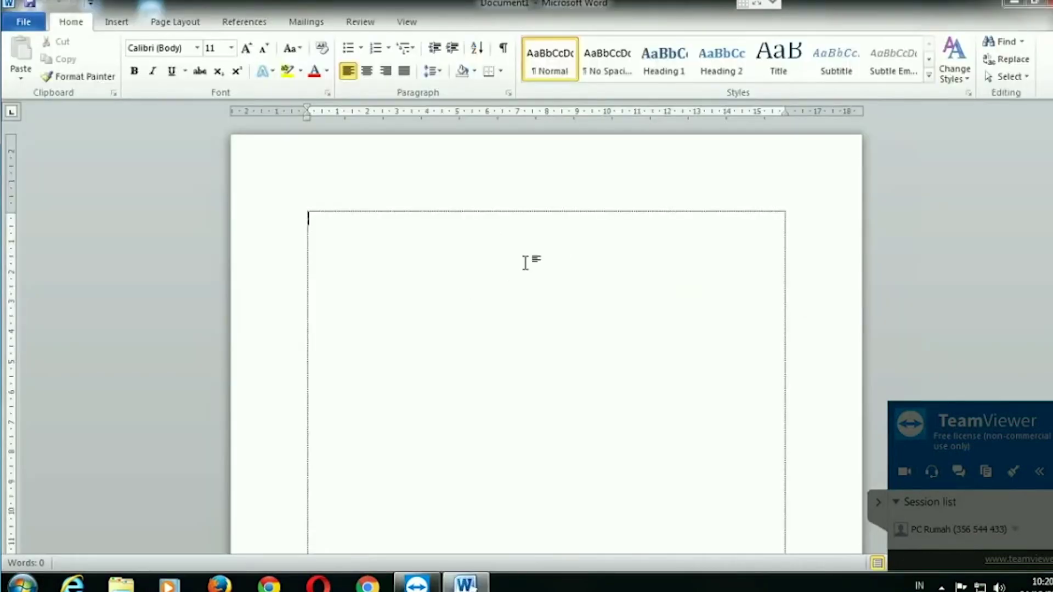
Type 'jhg hgkjhg kjg kj', save the document to DATA 1 (D:), and close Word
type("jhg hgkjhg kjg kj")
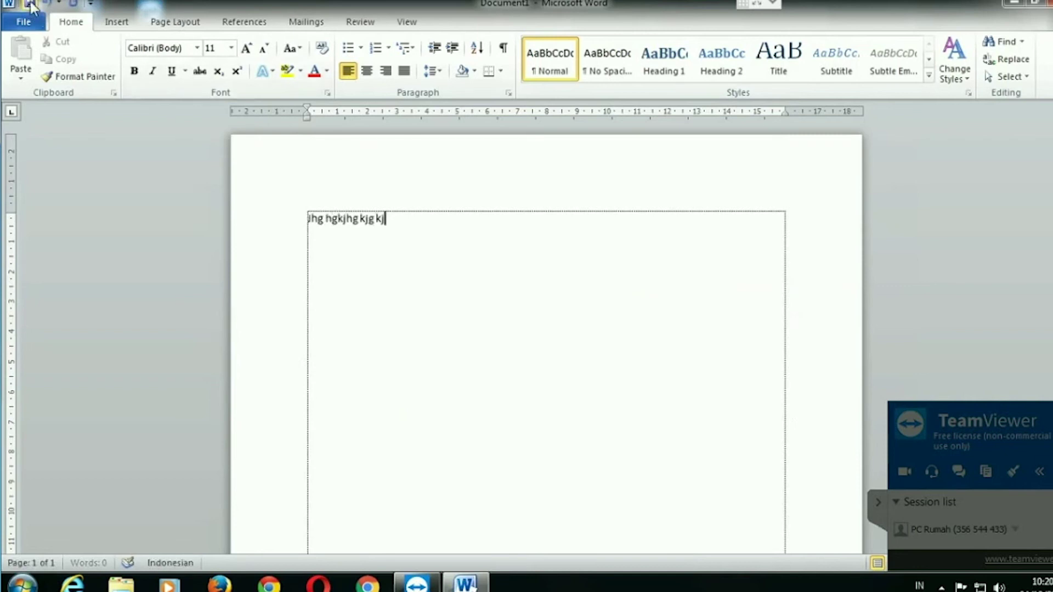
key("ctrl+s")
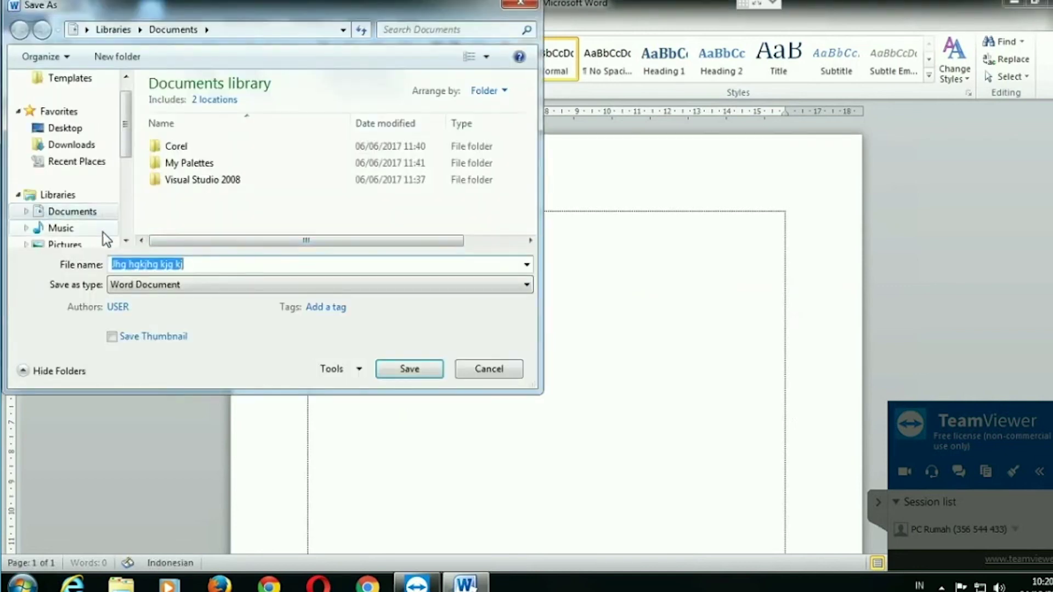
scroll(82, 214, "down", 3)
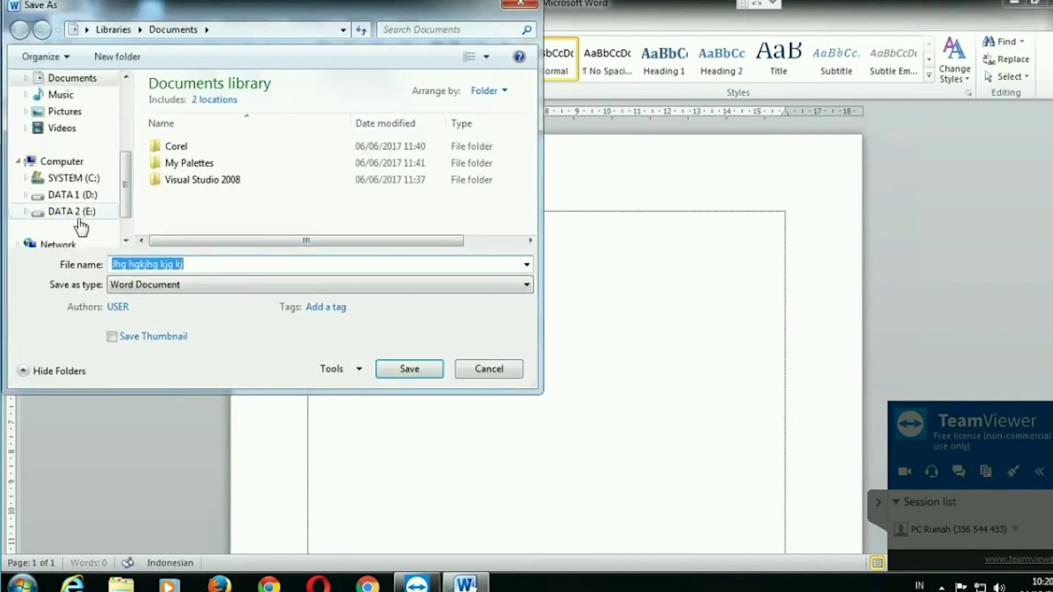
left_click(77, 195)
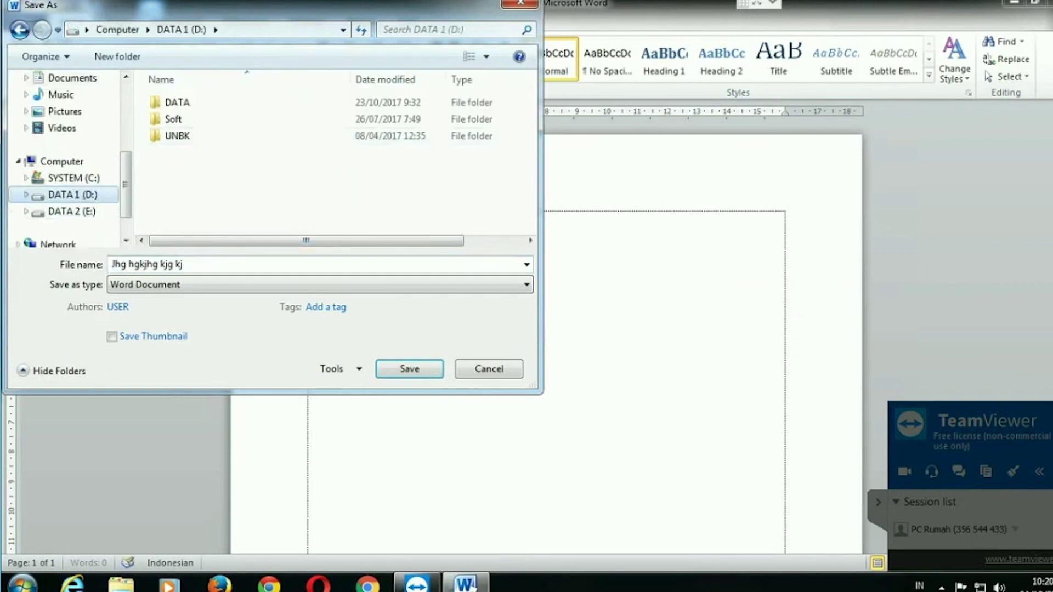
left_click(423, 378)
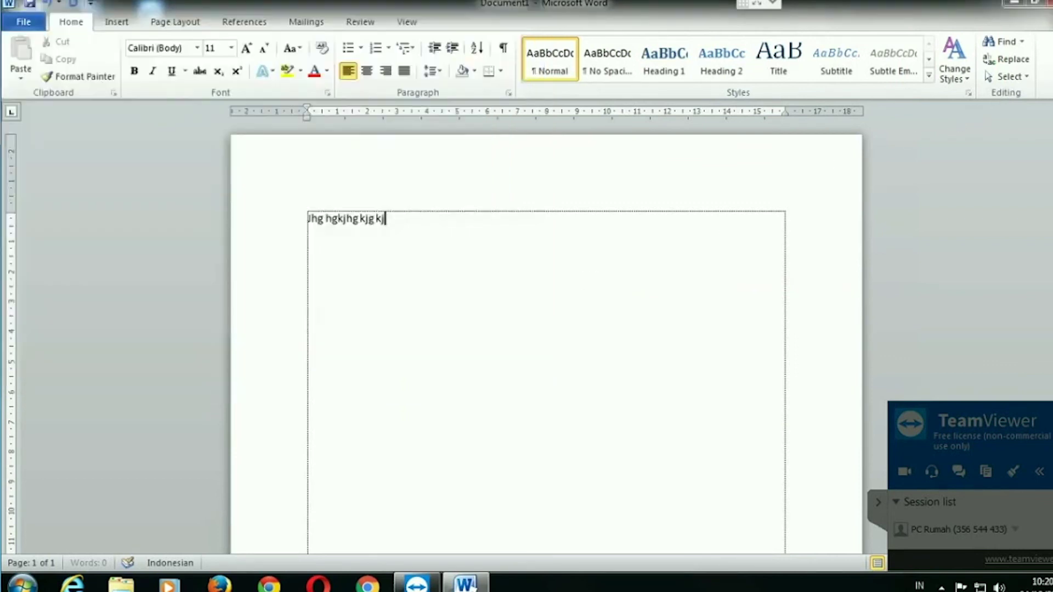
key("alt+F4")
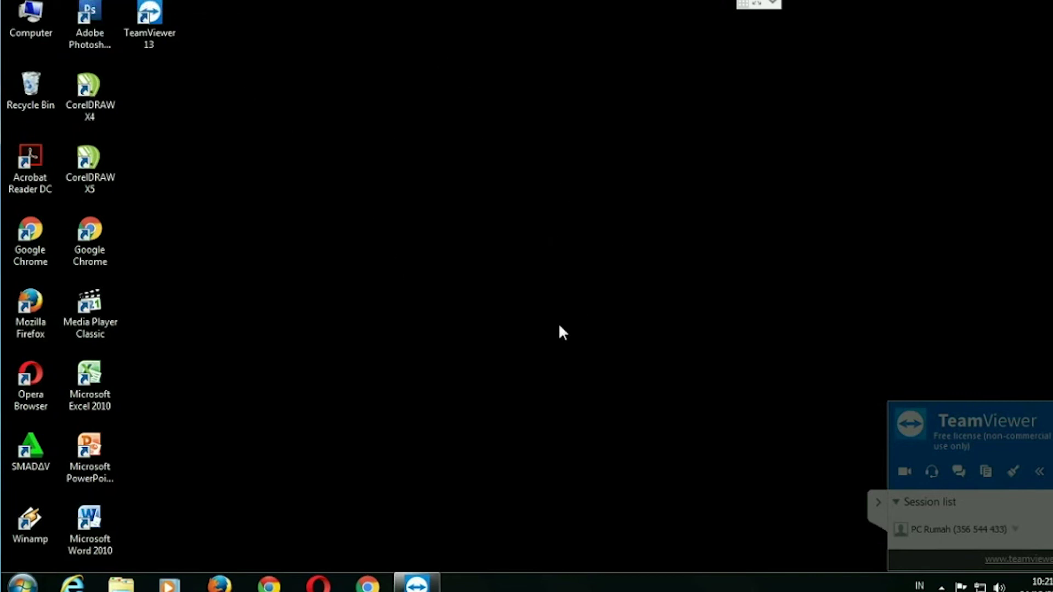
Collapse the session panel, dismiss the sponsored-session notice, and return to the Partner ID field
left_click(877, 504)
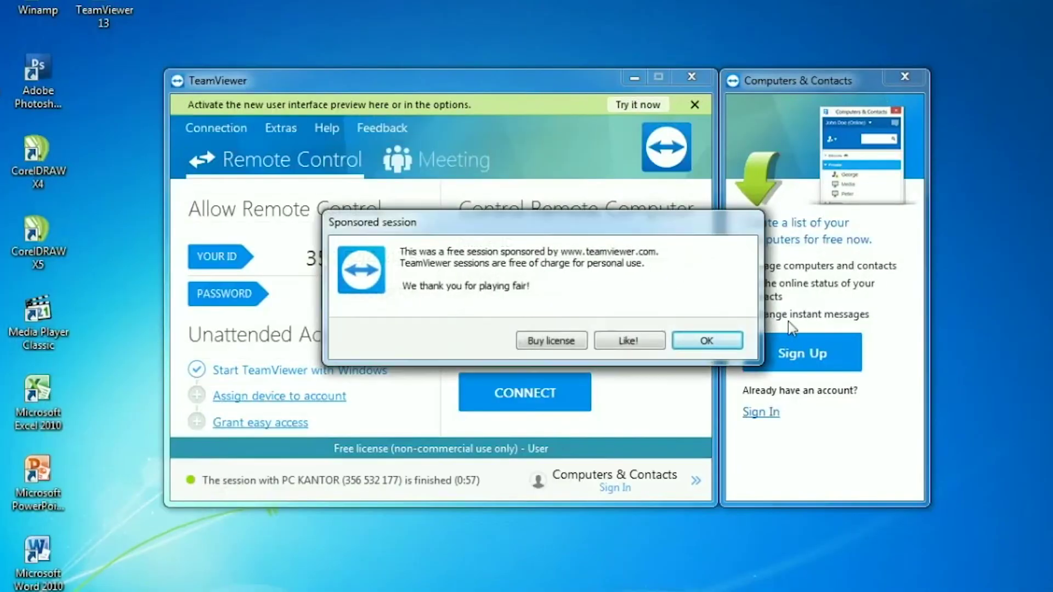
left_click(698, 341)
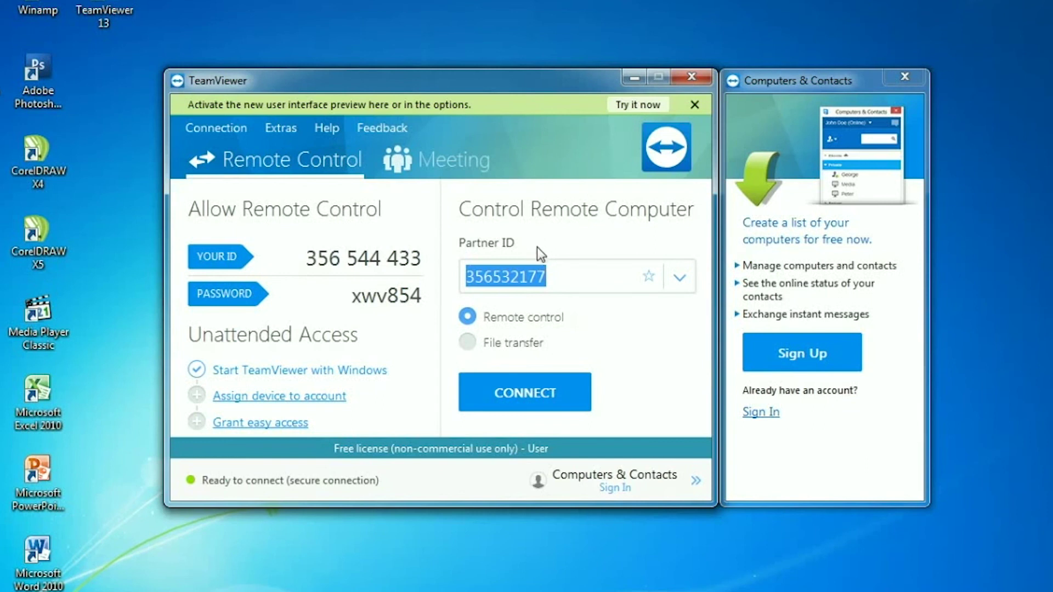
left_click(559, 277)
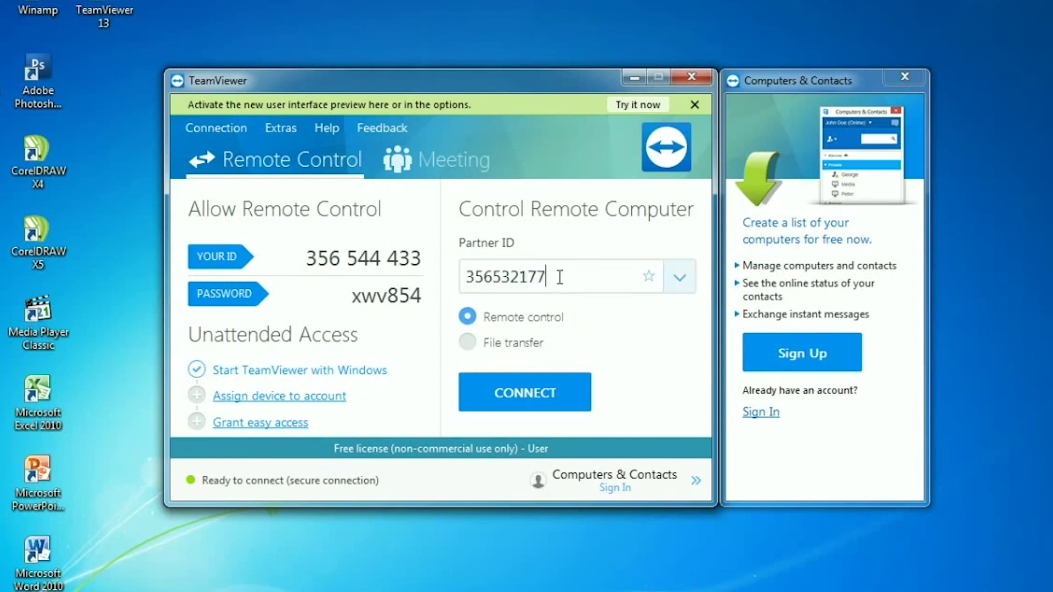